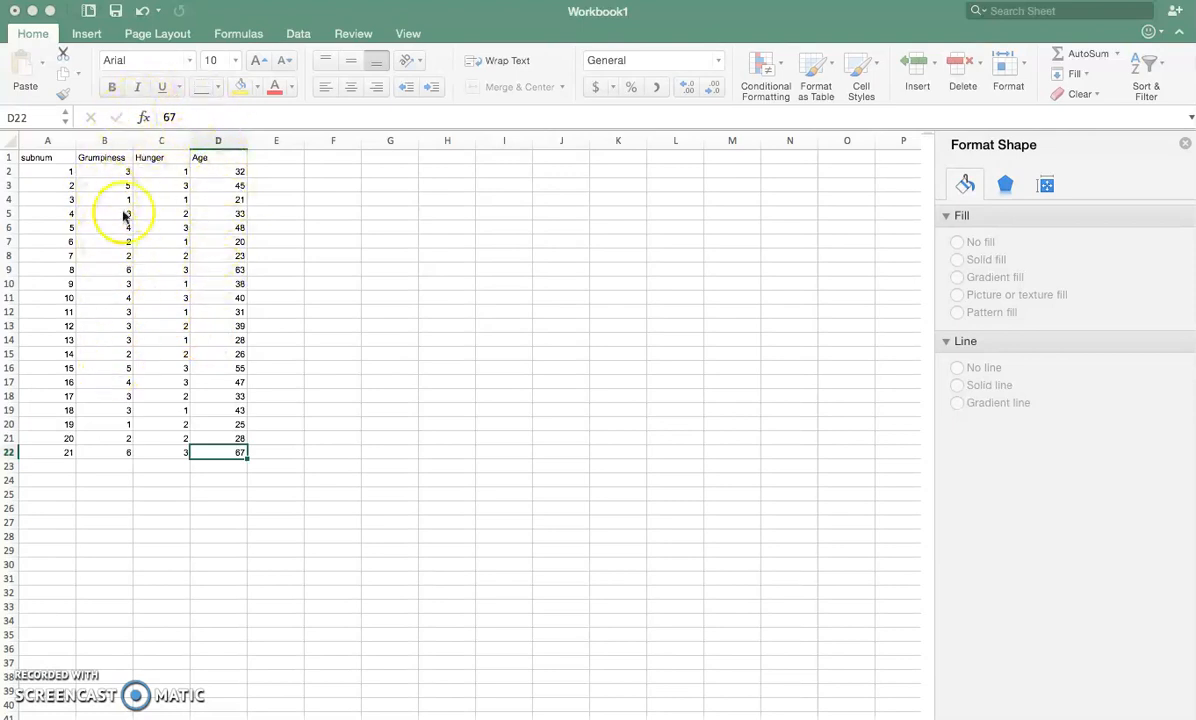
- Move the Hunger column from column C to the empty column E
click(163, 142)
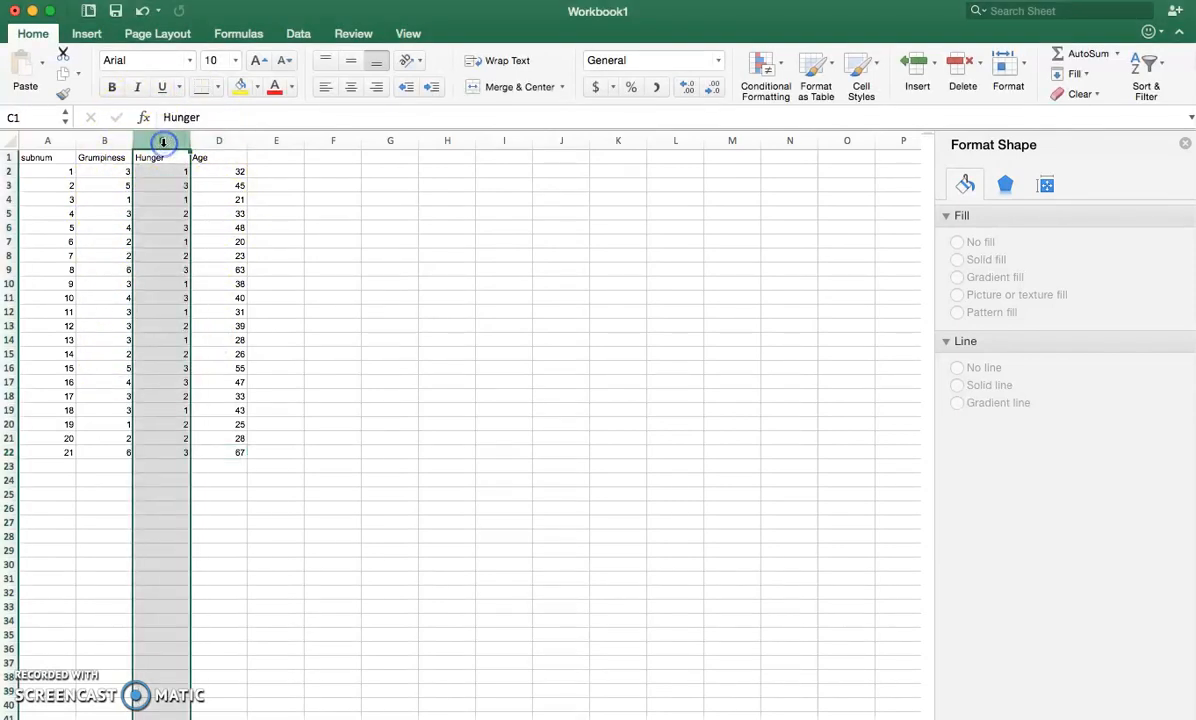
key(super+x)
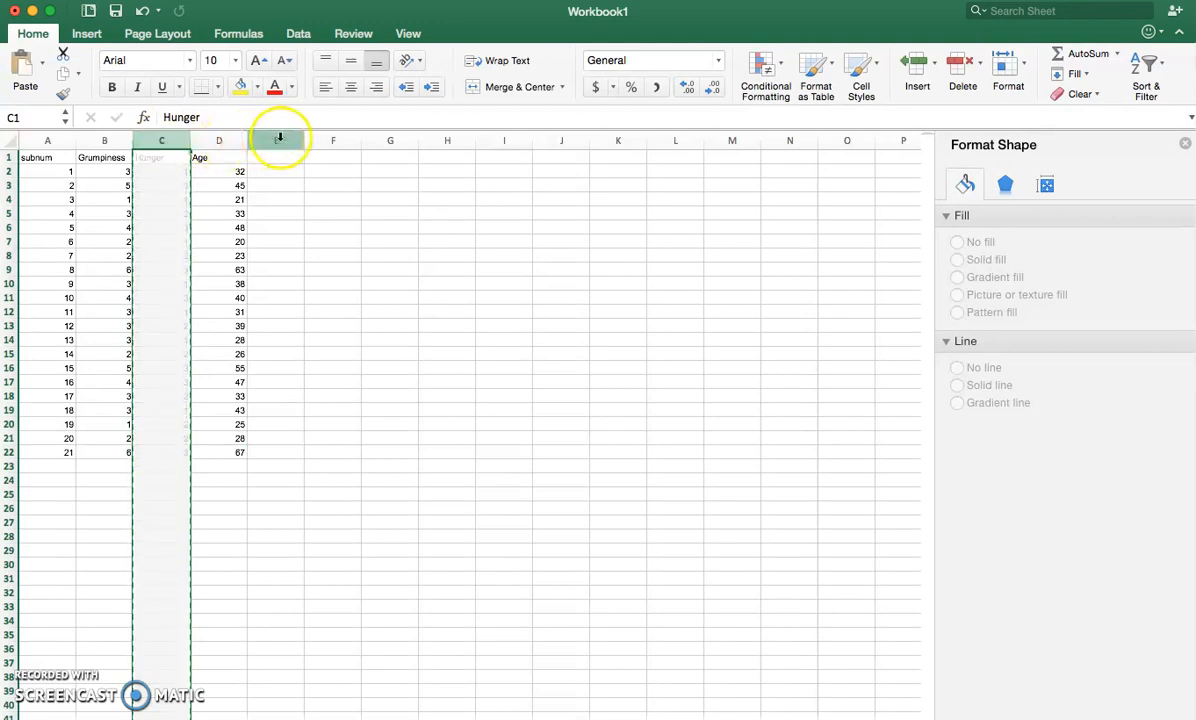
click(279, 140)
key(super+v)
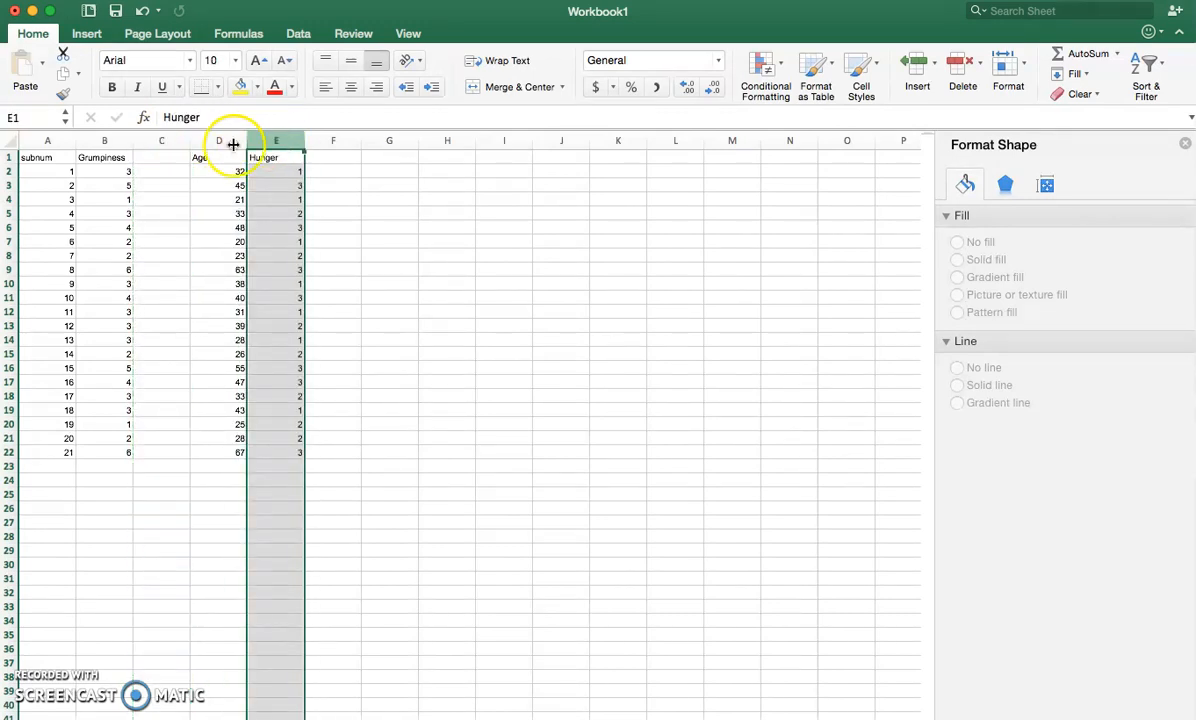
- Delete the empty column C so that Age sits directly beside Grumpiness
click(168, 140)
drag(168, 140, 165, 141)
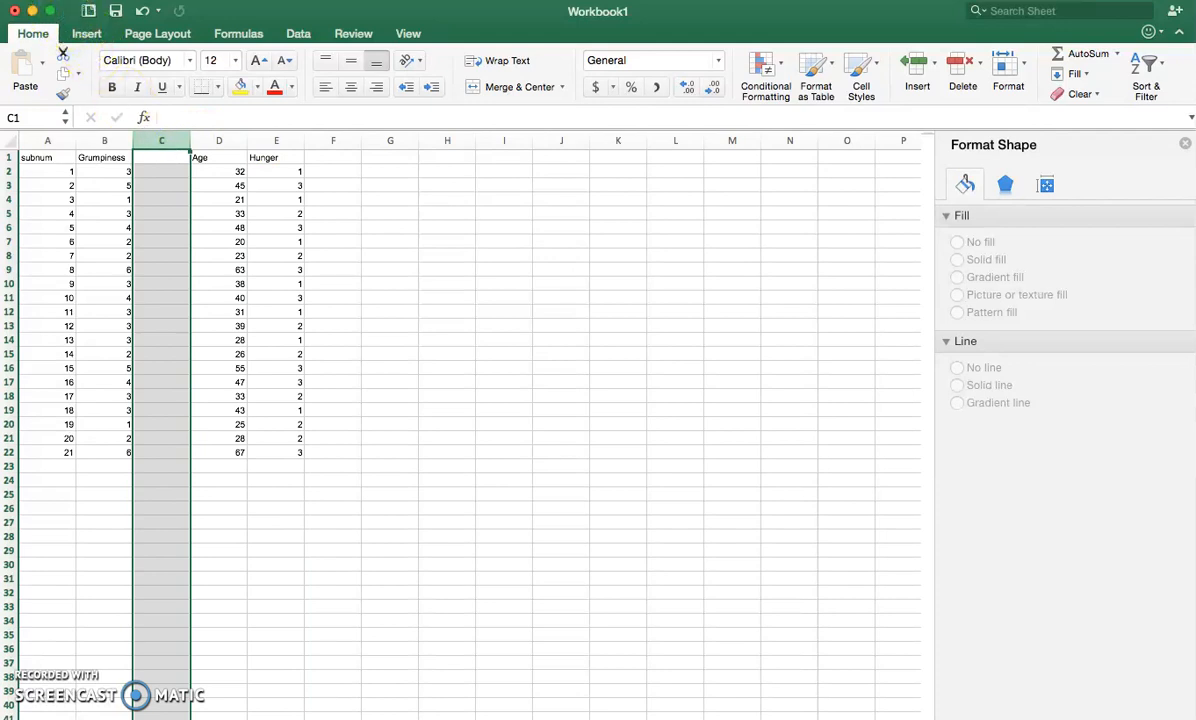
click(25, 0)
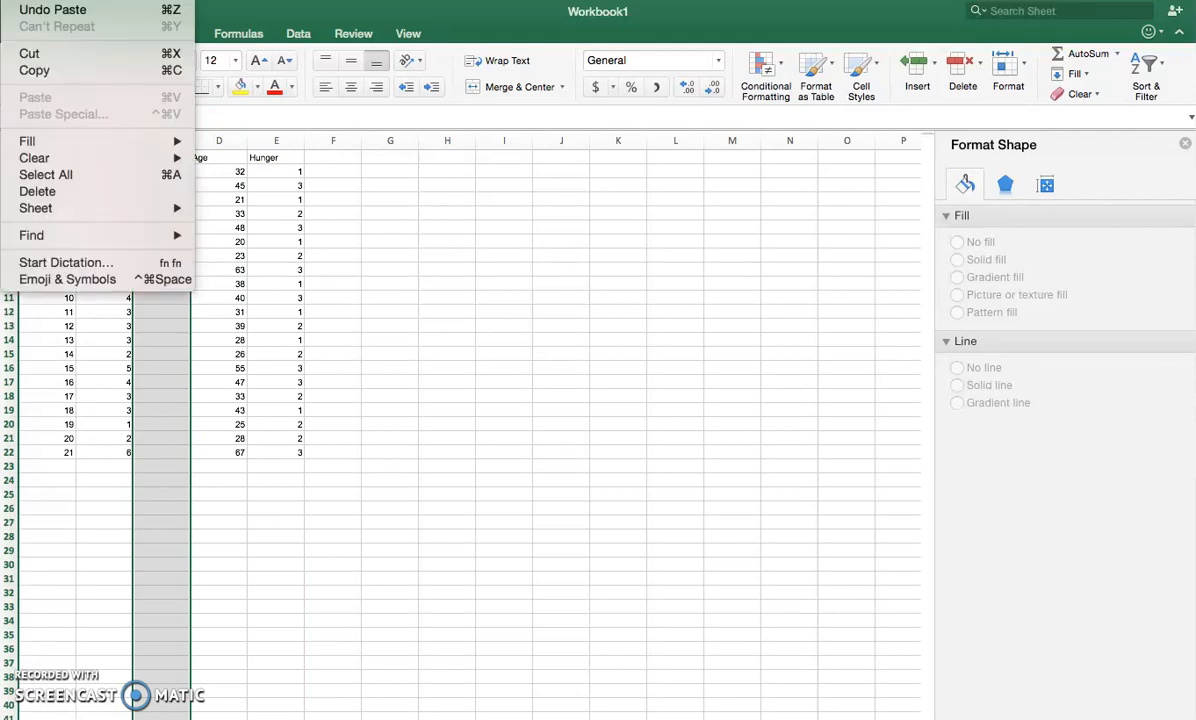
click(70, 190)
drag(101, 203, 458, 320)
- Insert a plain Scatter chart from the Grumpiness and Age values in B2:C22
click(100, 157)
click(155, 157)
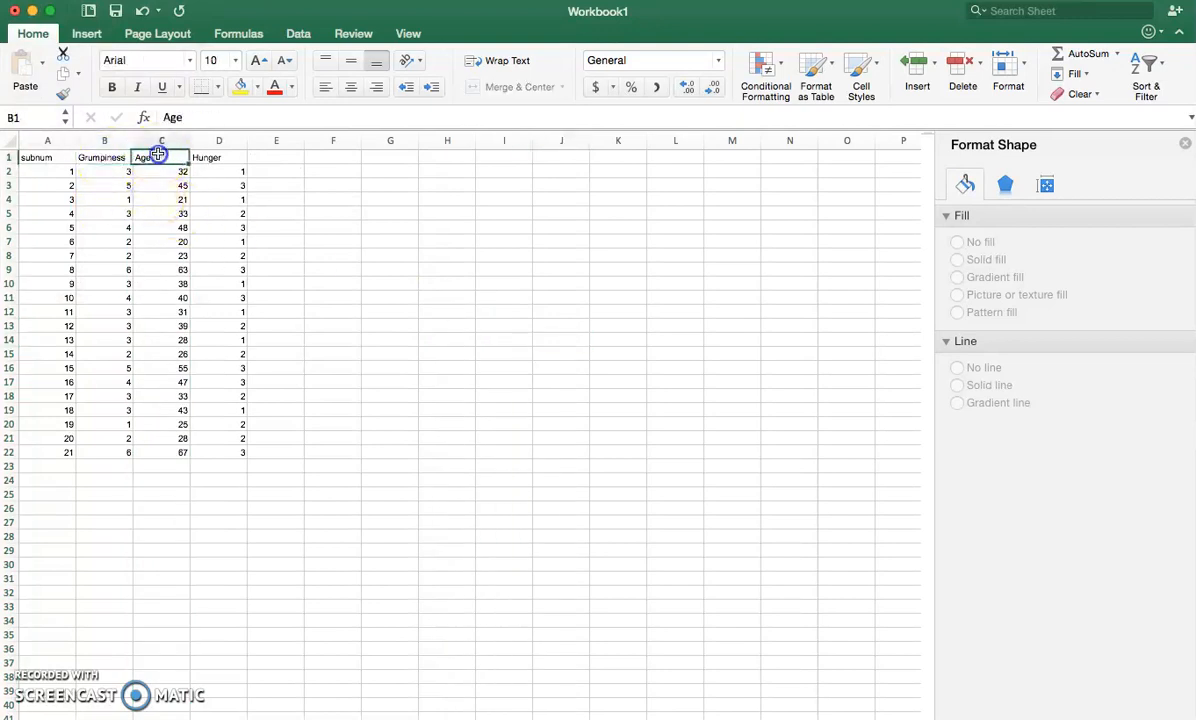
drag(108, 171, 166, 456)
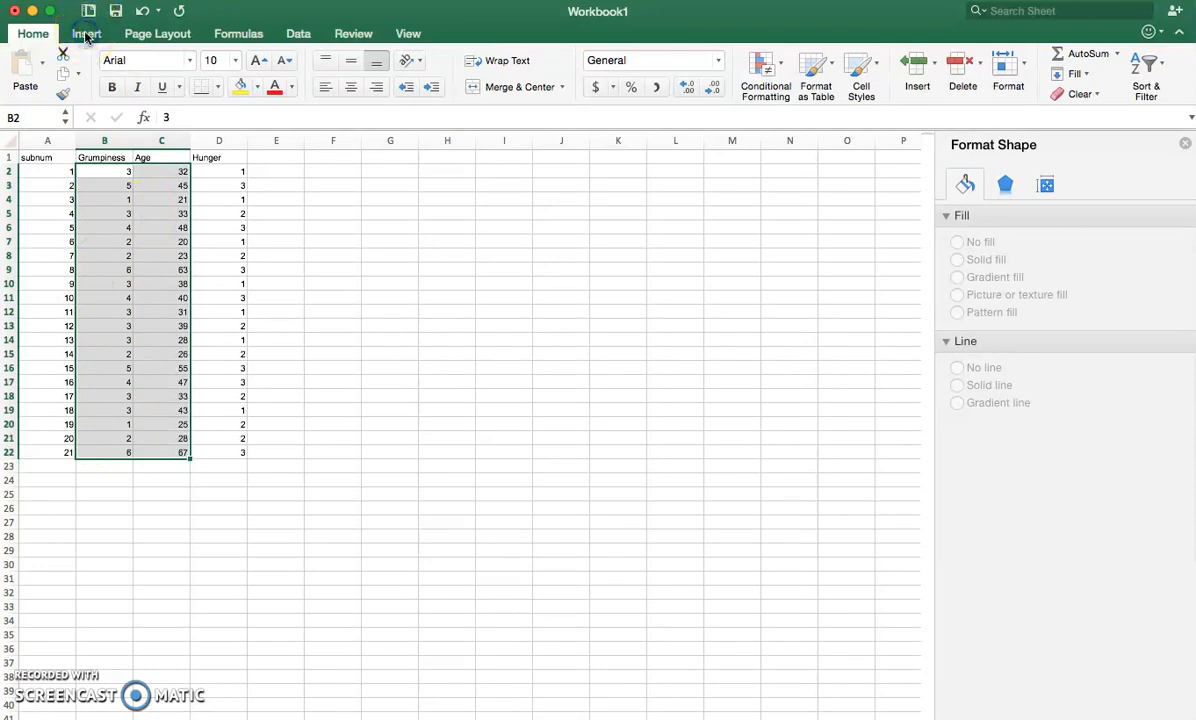
click(86, 35)
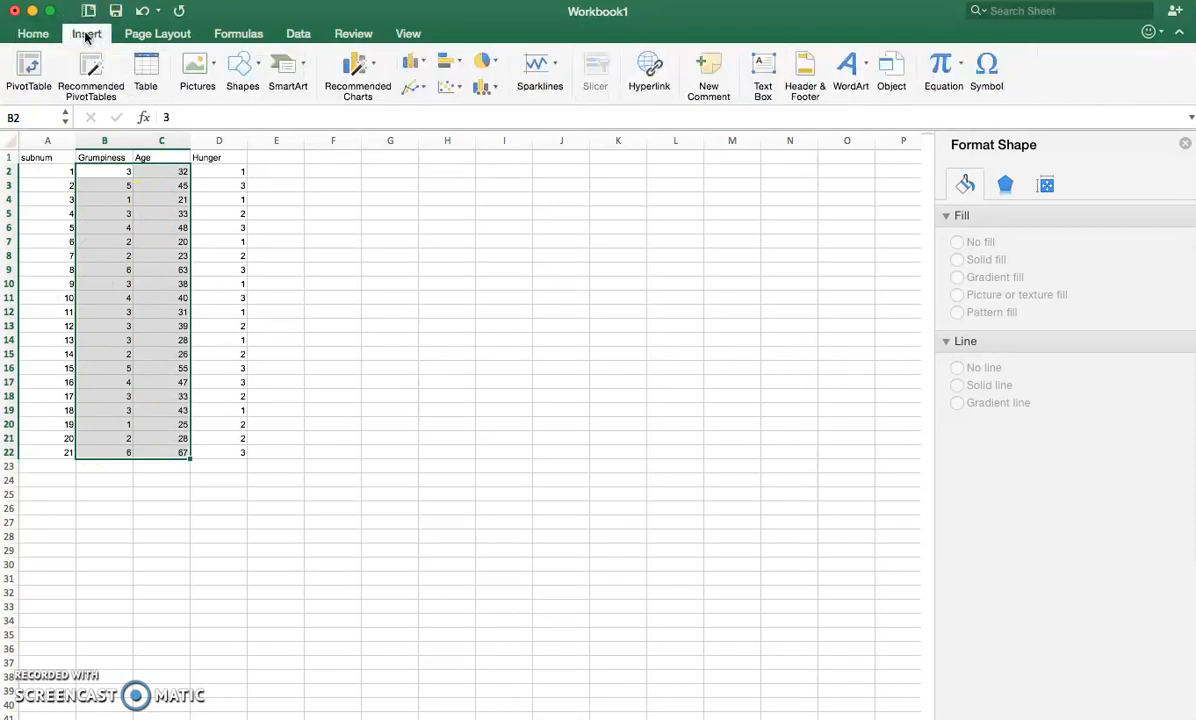
click(449, 90)
click(471, 145)
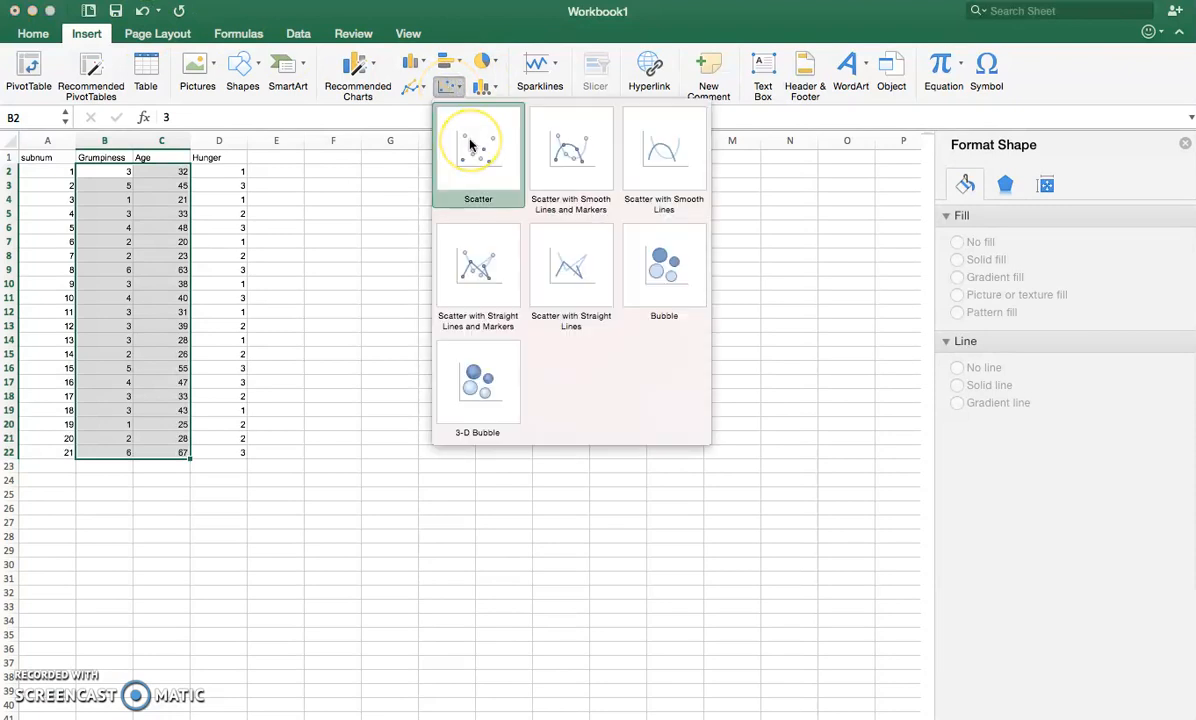
click(471, 145)
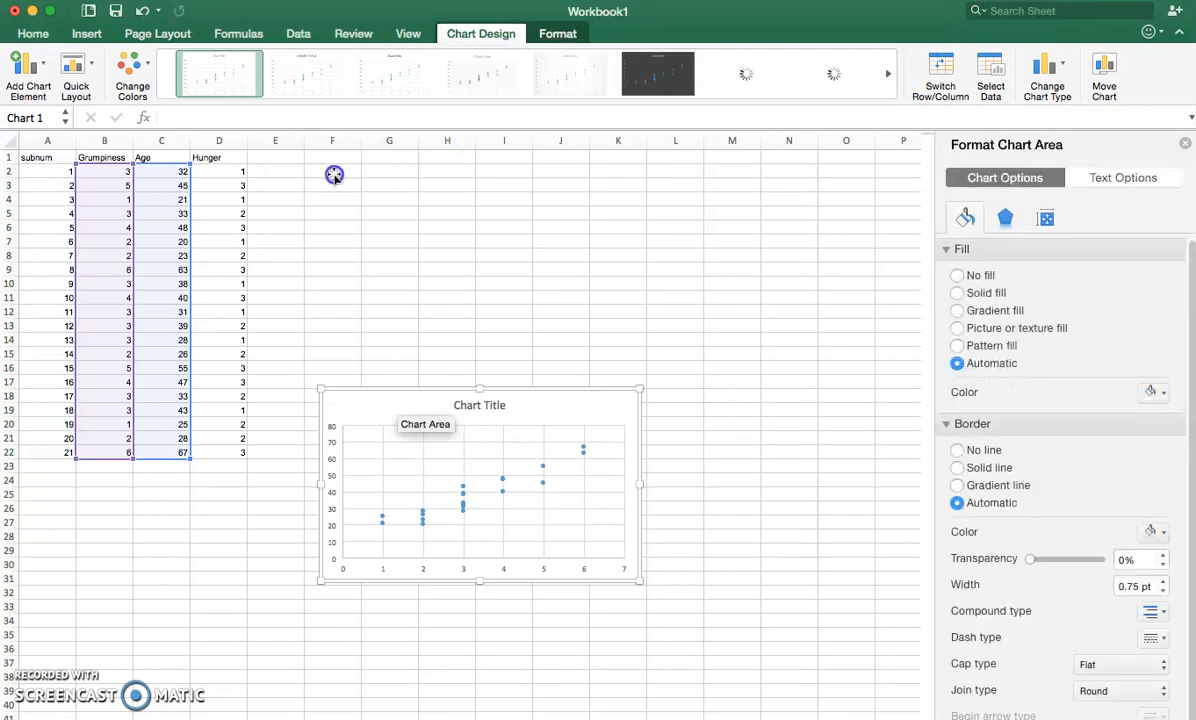
- Move the chart up beside the data and enlarge it to span about columns E to N and rows 3 to 30
drag(371, 392, 330, 192)
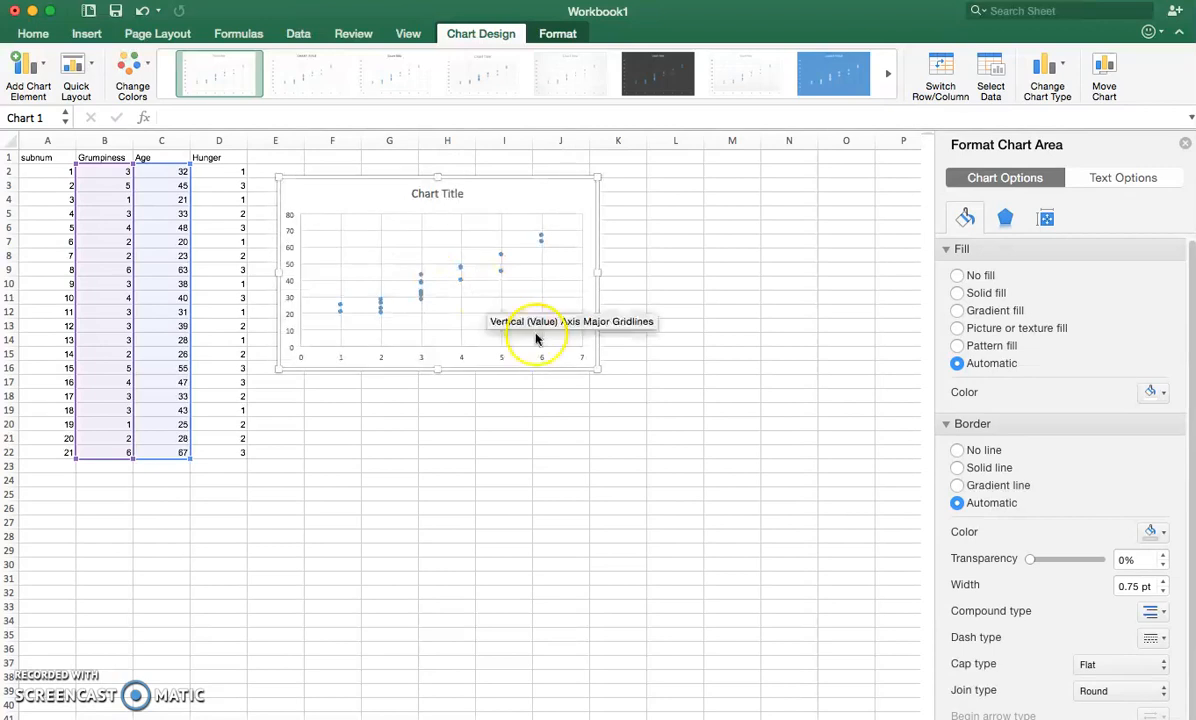
drag(597, 369, 811, 567)
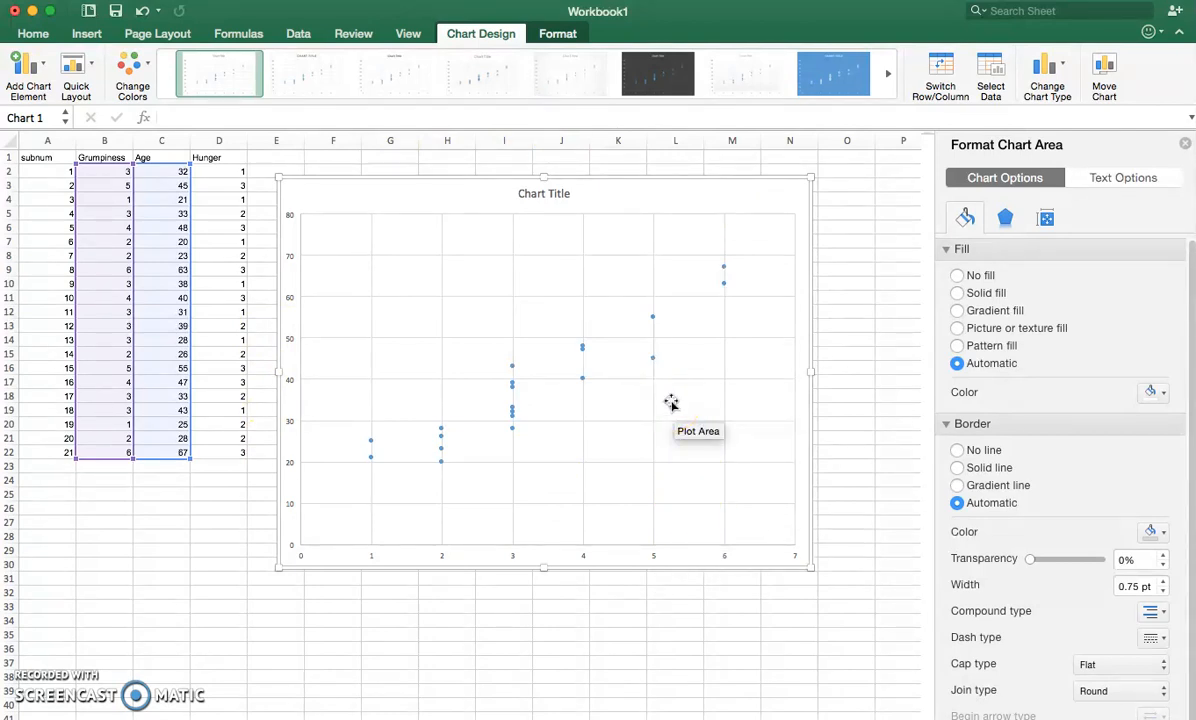
- Delete the chart title from the scatter chart
click(567, 201)
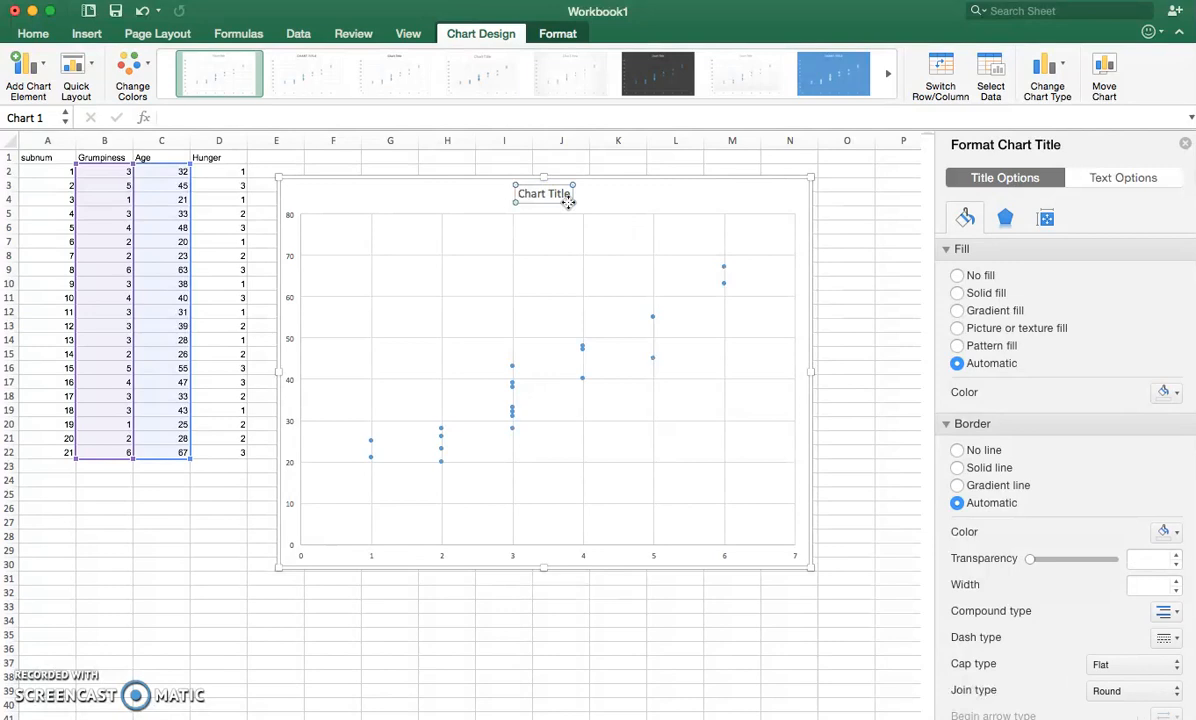
click(538, 200)
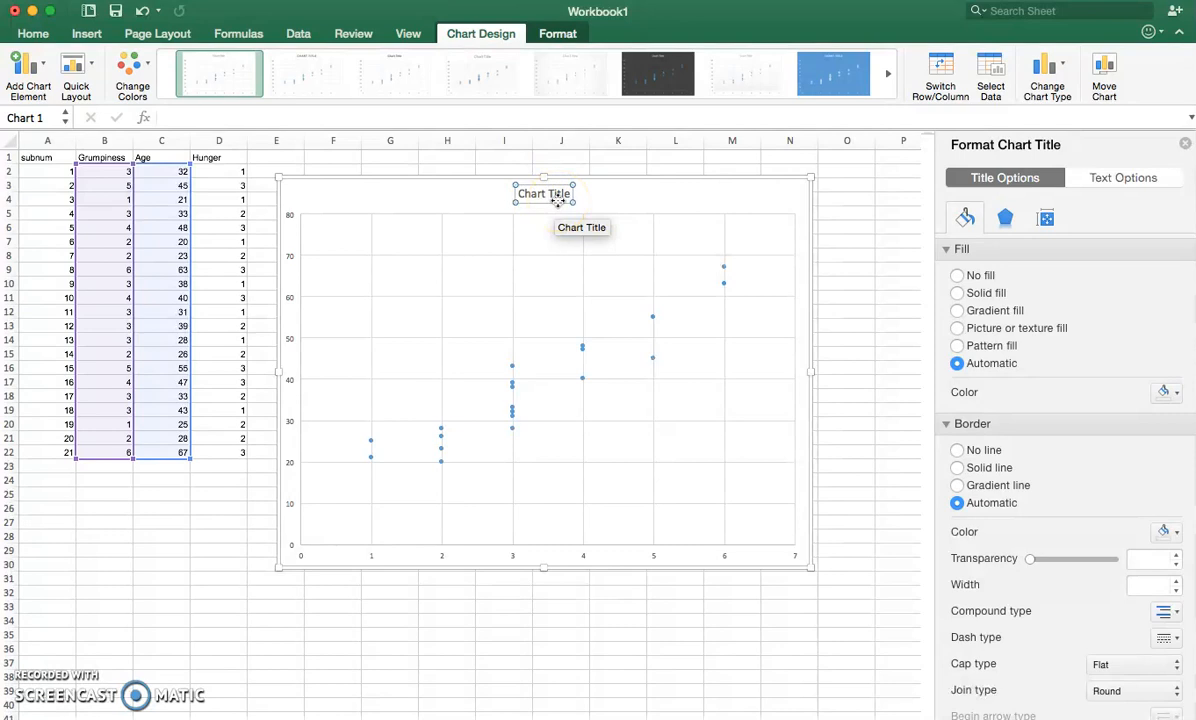
click(568, 203)
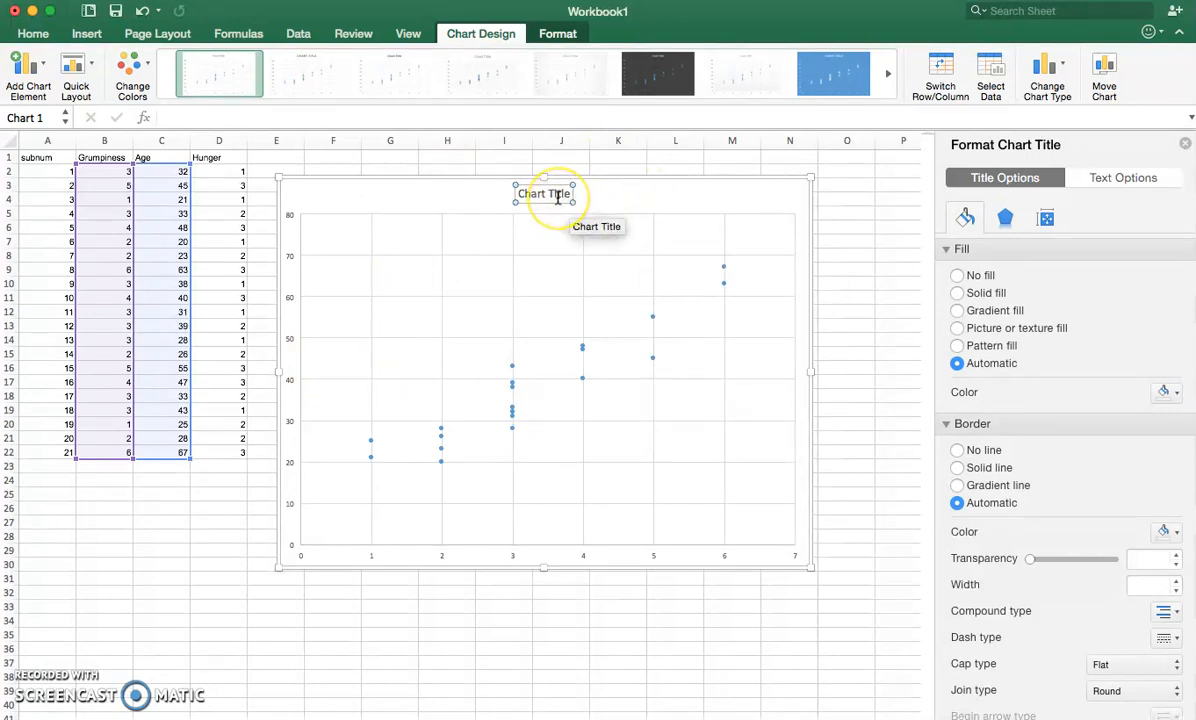
key(Delete)
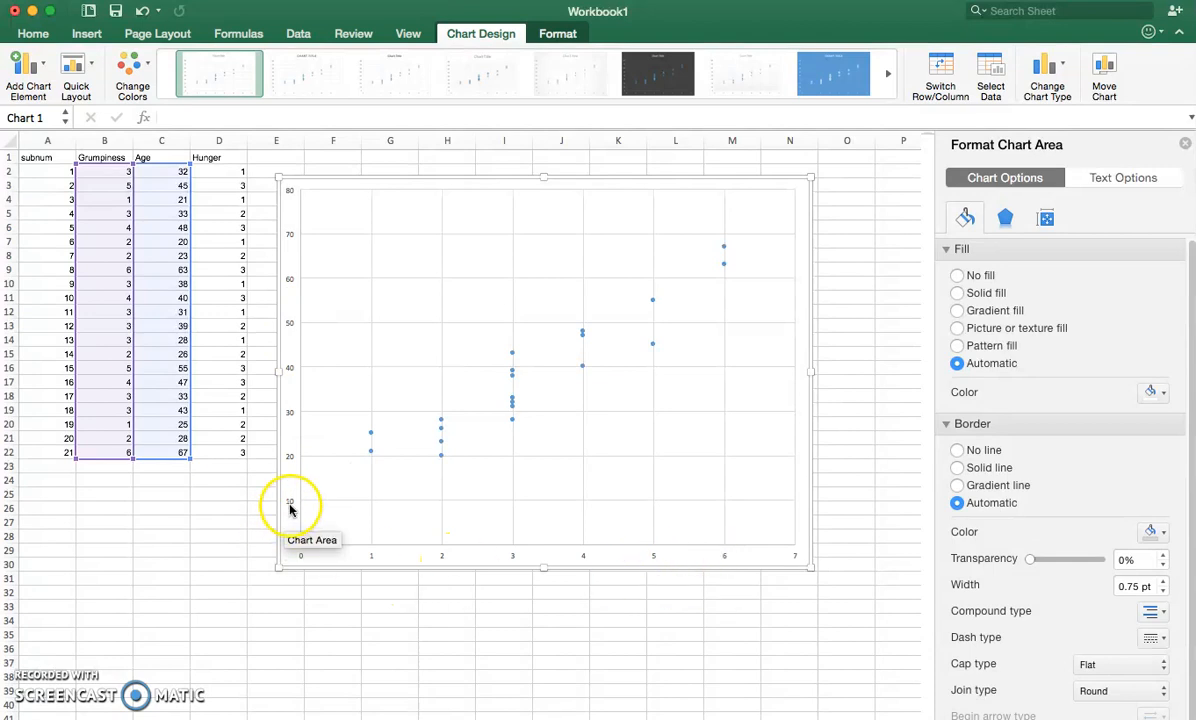
- Add a primary horizontal axis title to the chart reading "Grumpiness"
click(40, 68)
mouse_move(50, 120)
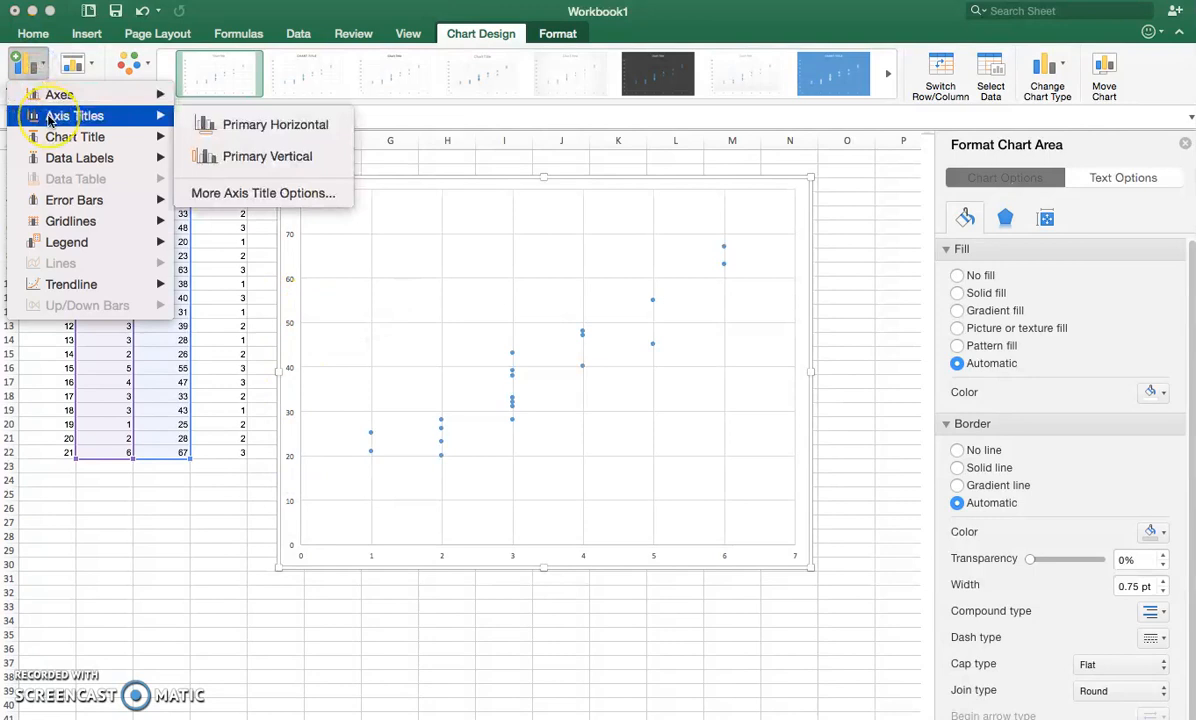
click(235, 122)
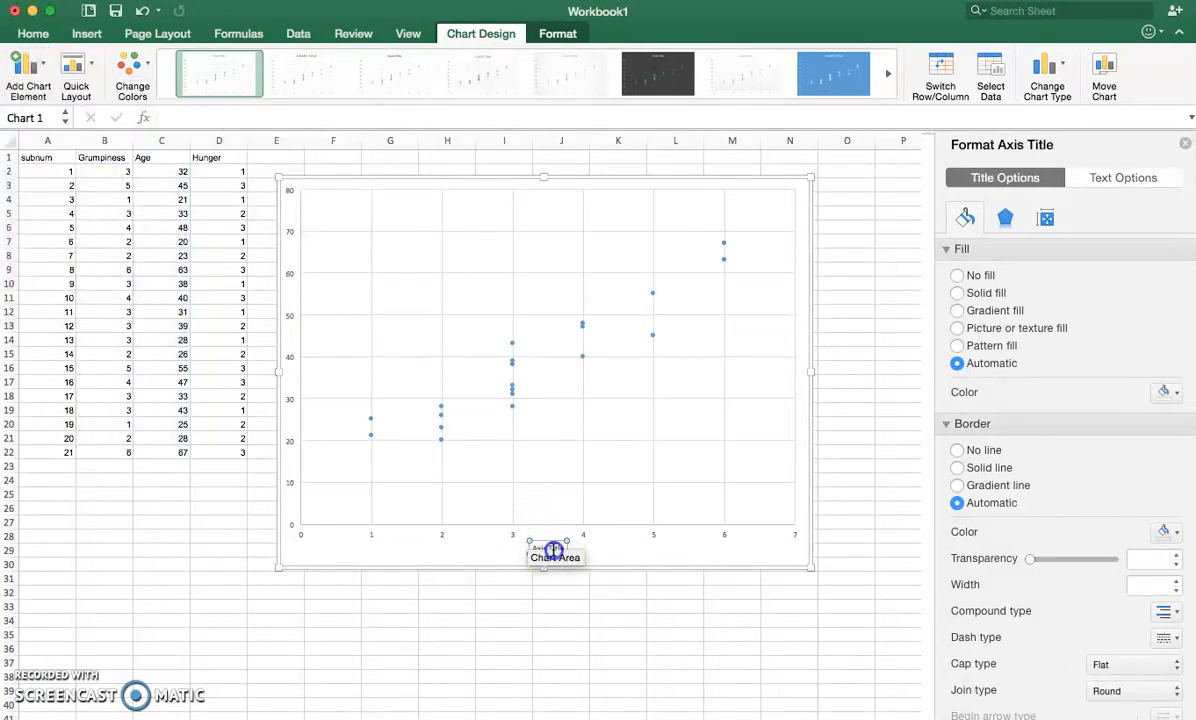
click(553, 549)
click(553, 549)
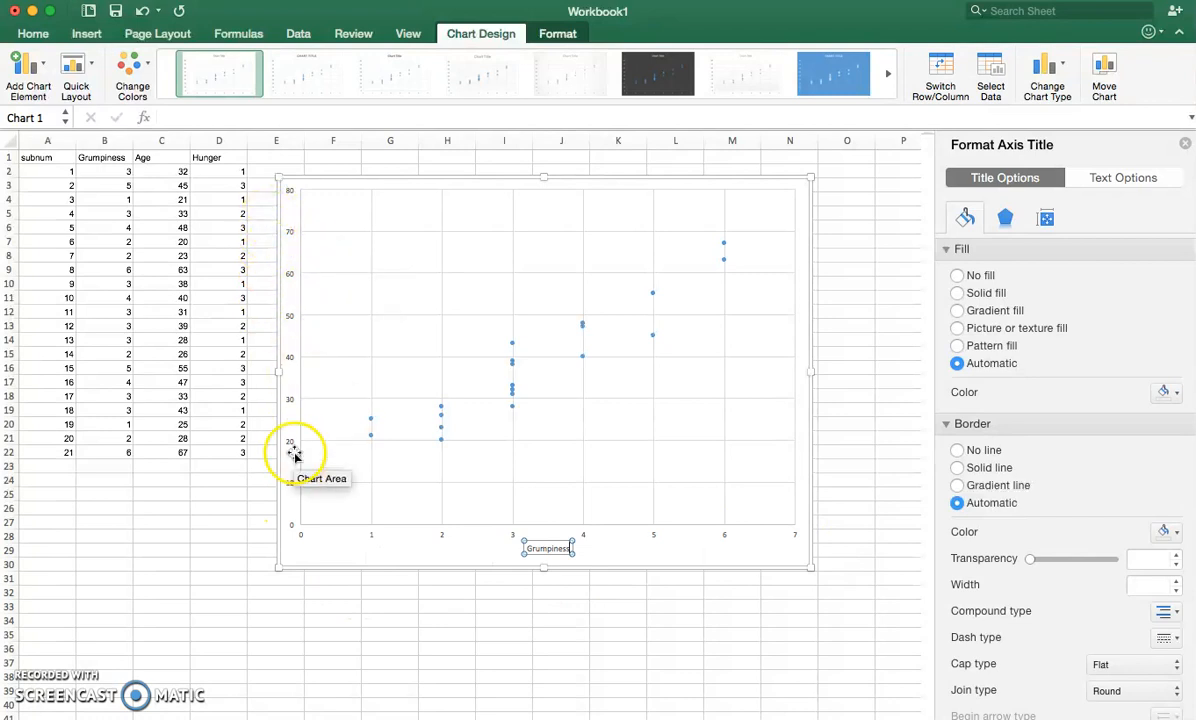
- Add a primary vertical axis title to the chart reading "Age"
click(28, 62)
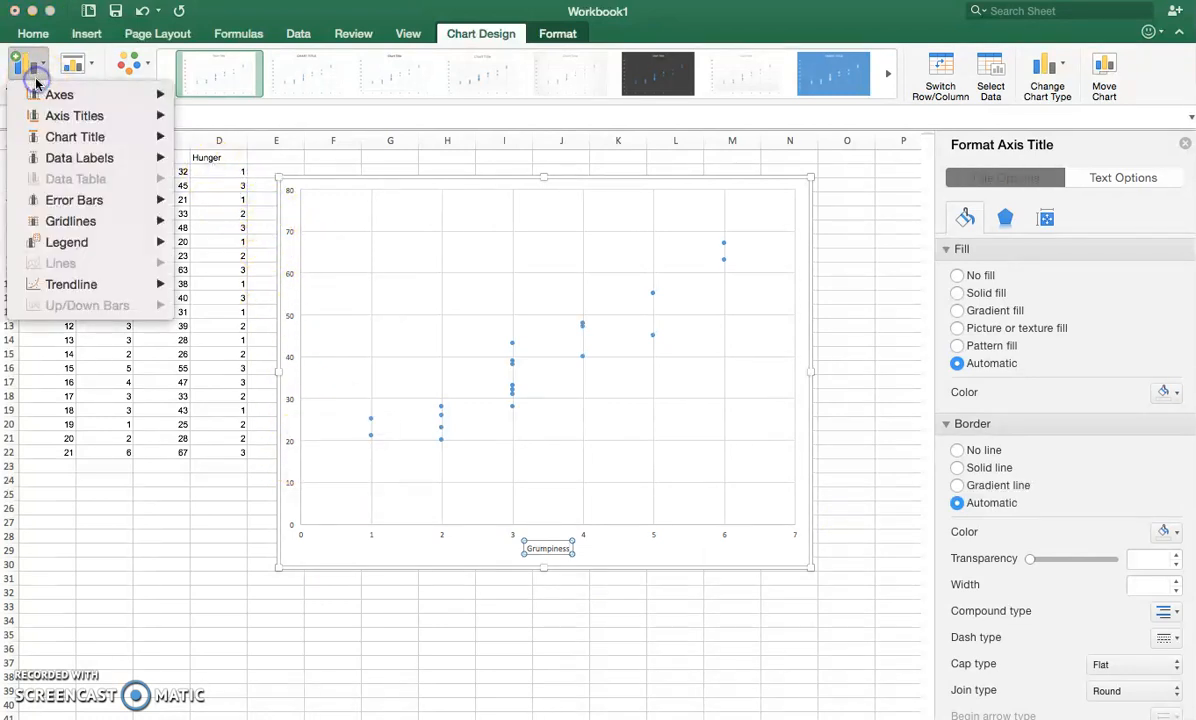
click(62, 116)
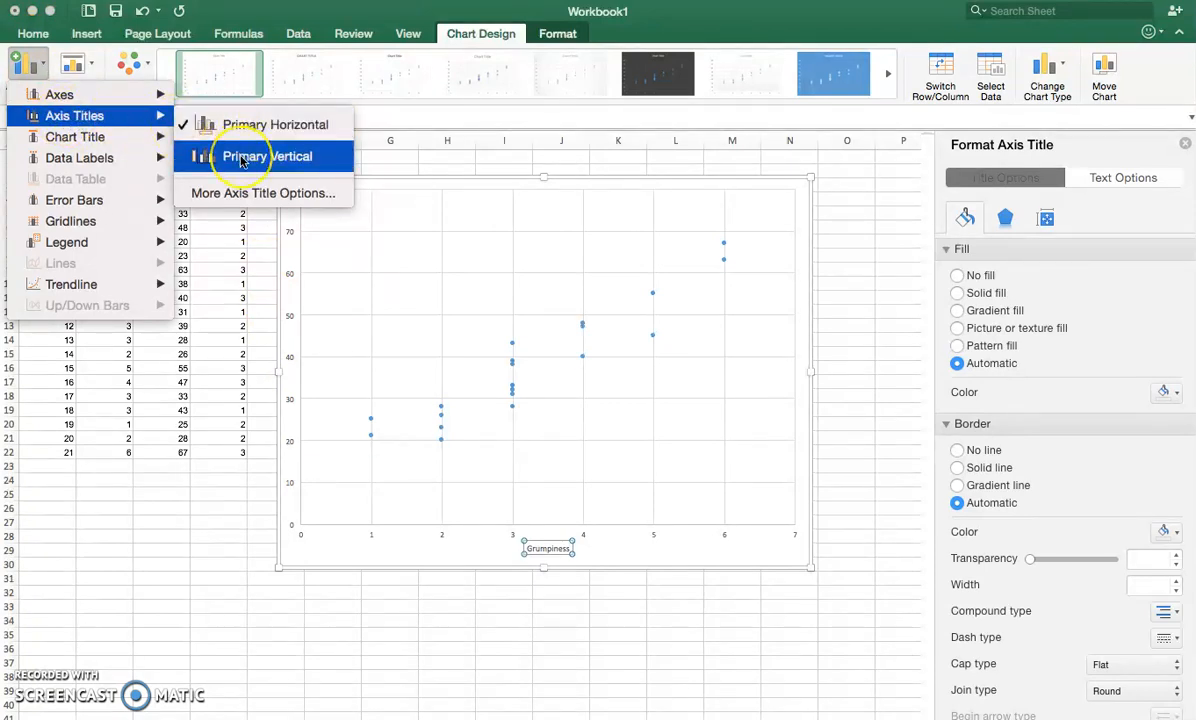
click(241, 160)
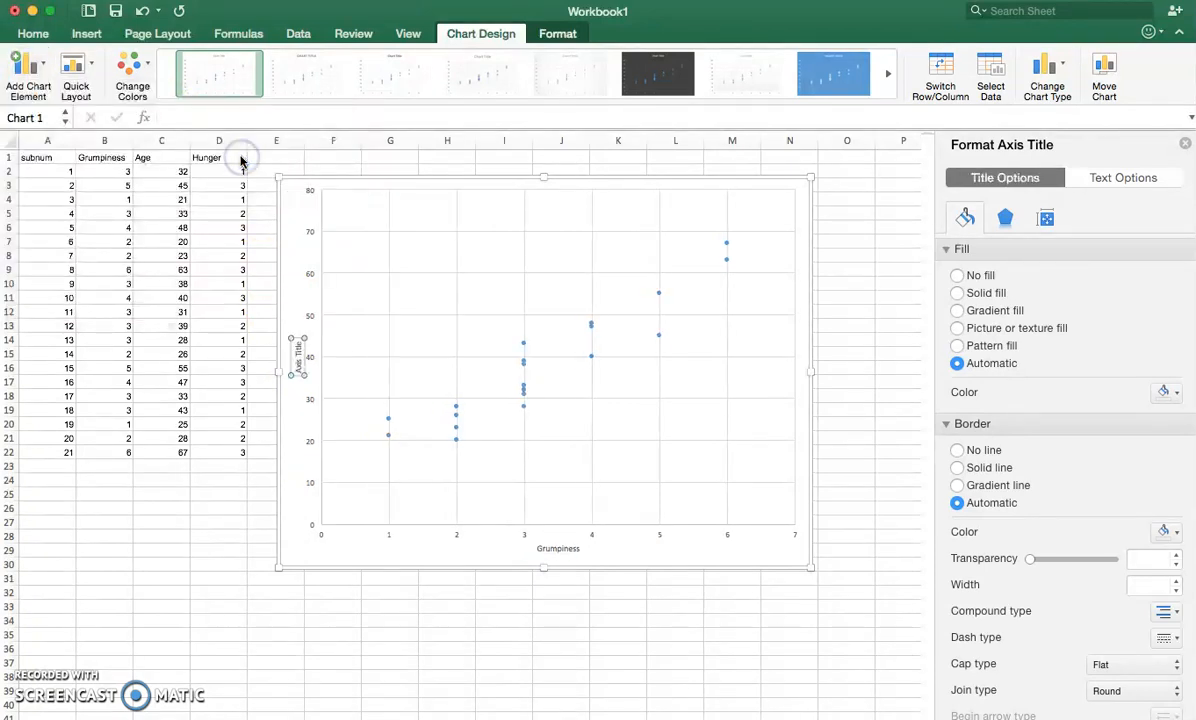
click(298, 362)
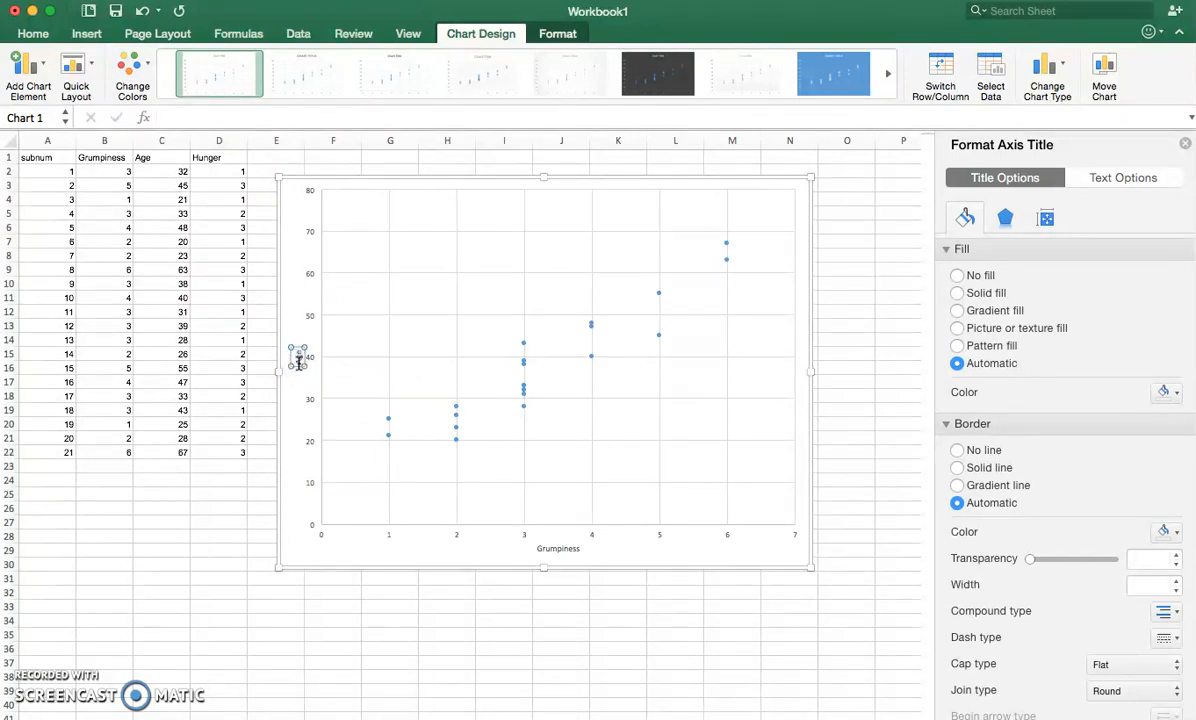
click(294, 420)
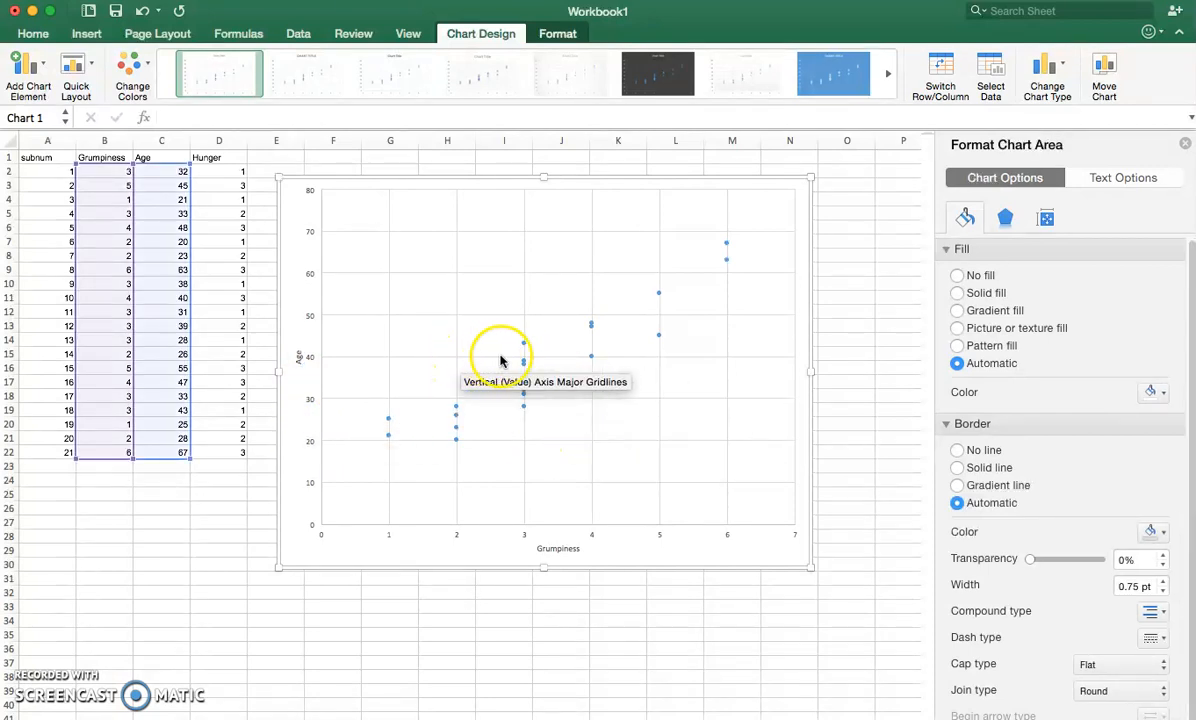
- Remove both the horizontal and the vertical major gridlines from the scatter chart
click(613, 401)
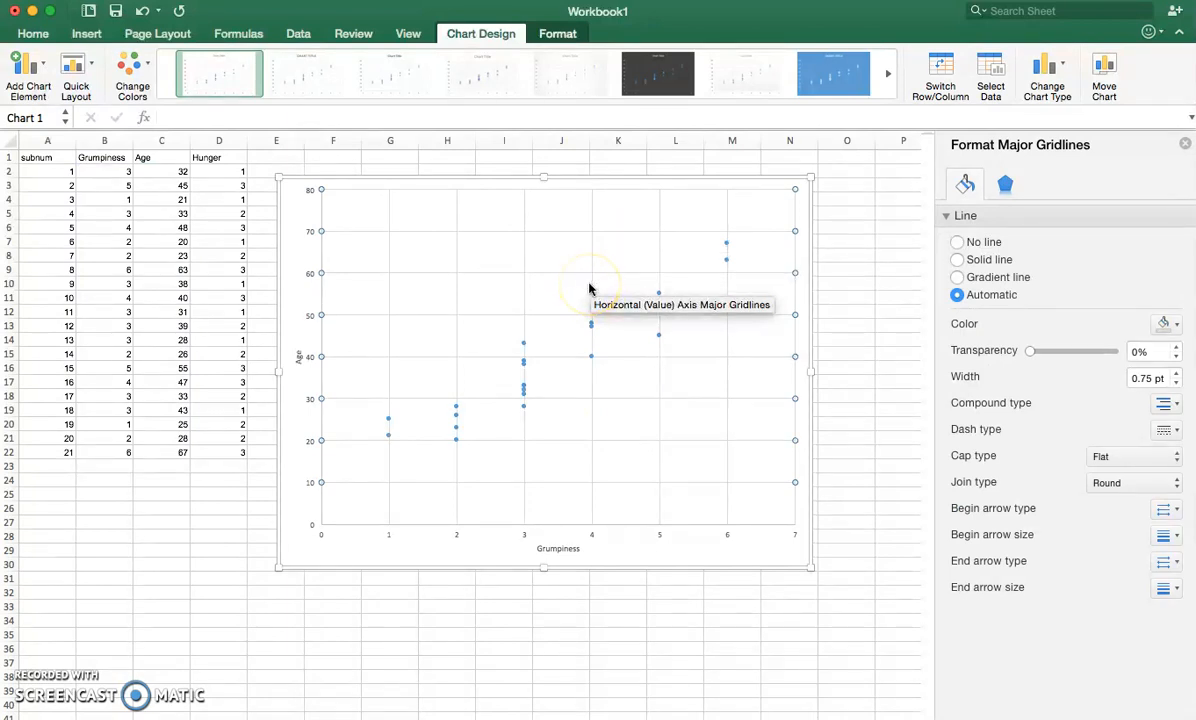
key(BackSpace)
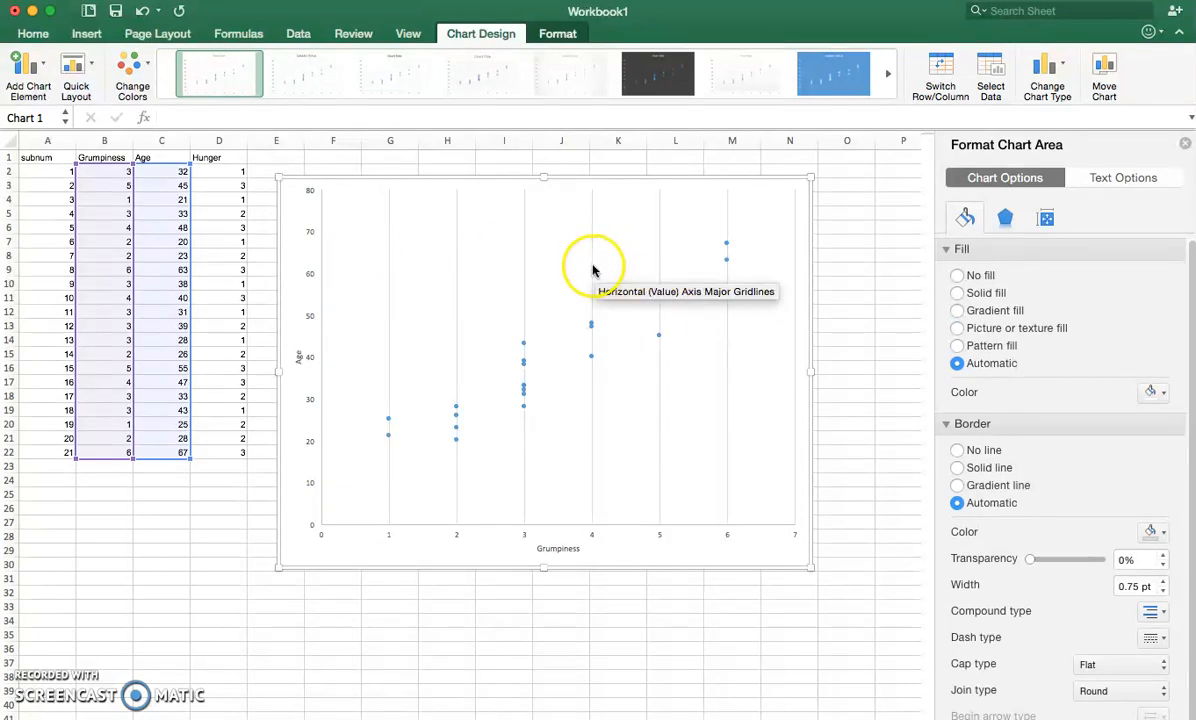
click(592, 262)
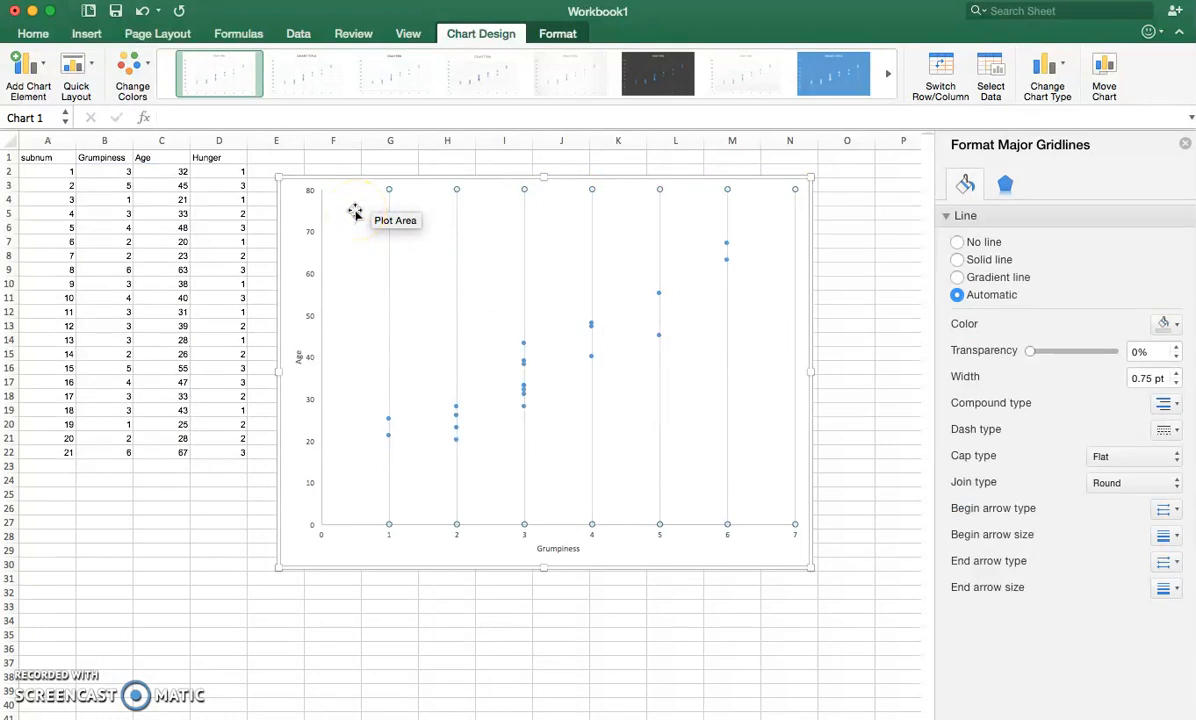
key(Delete)
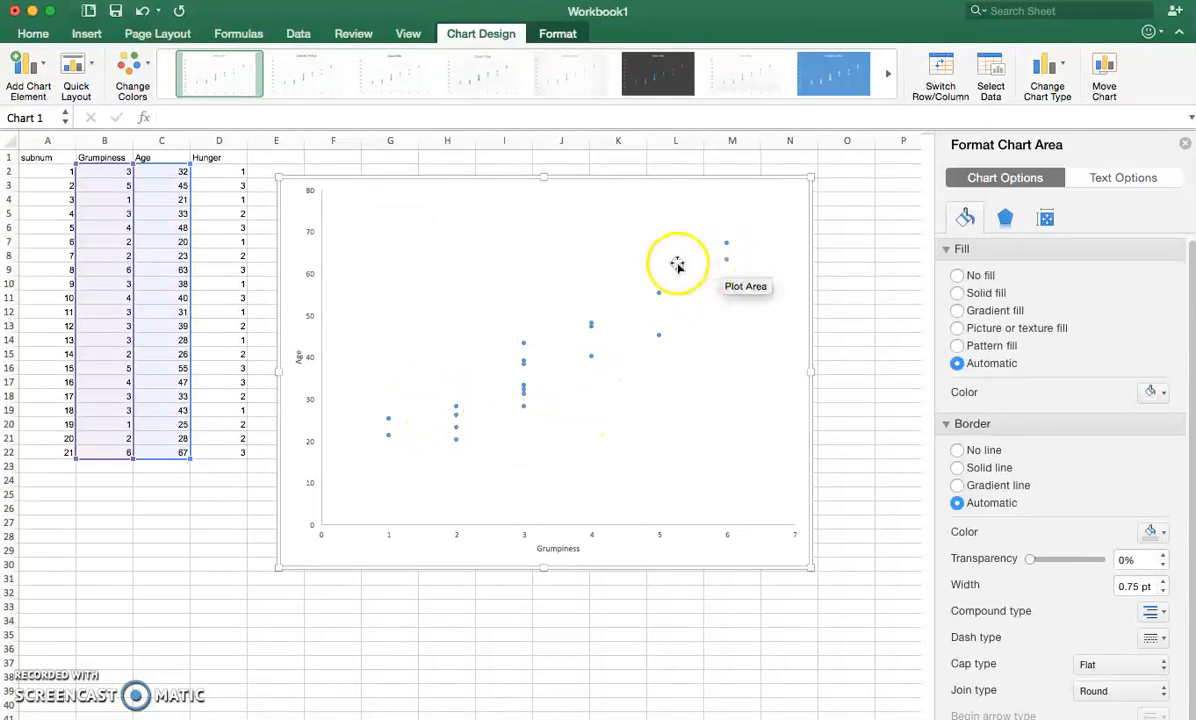
- Give the scatter series' markers a solid black fill and a solid black border line
click(728, 264)
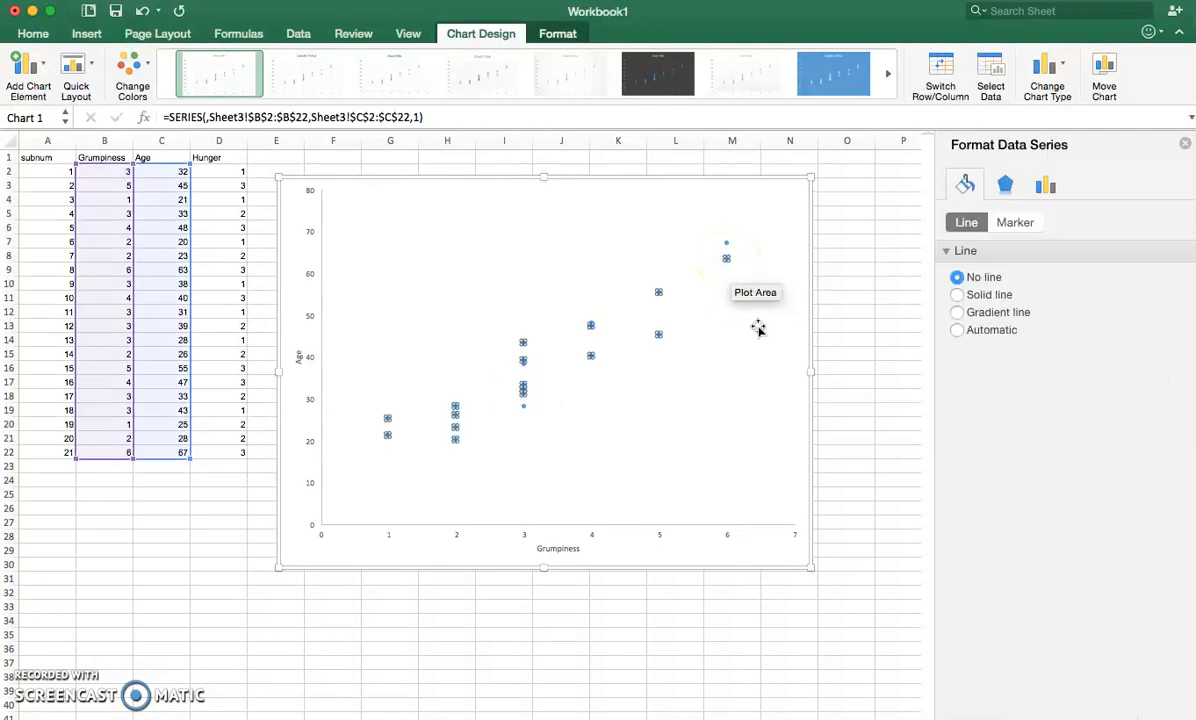
click(1053, 213)
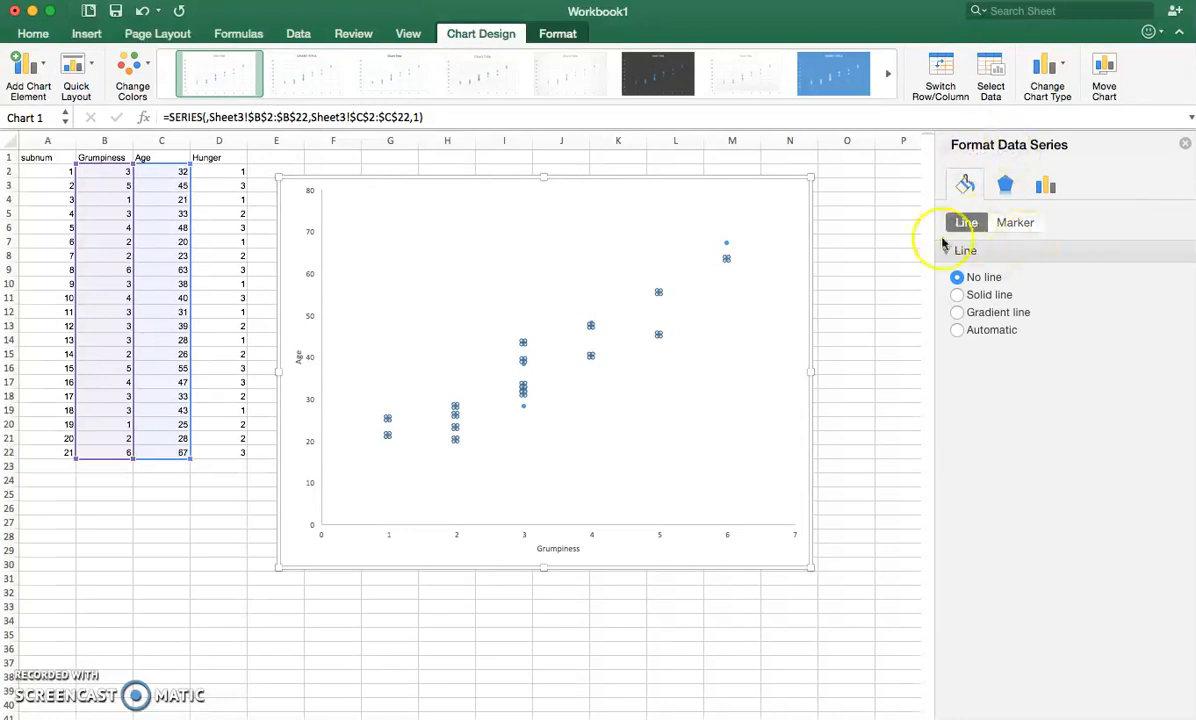
mouse_move(727, 259)
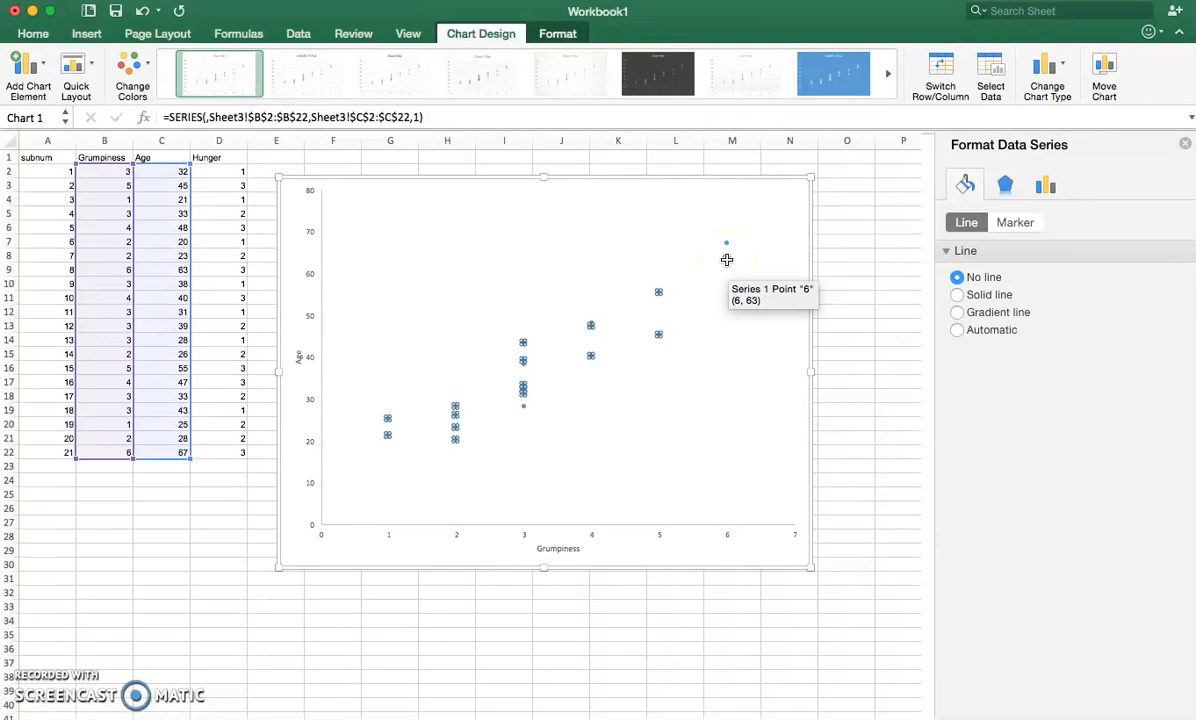
click(974, 270)
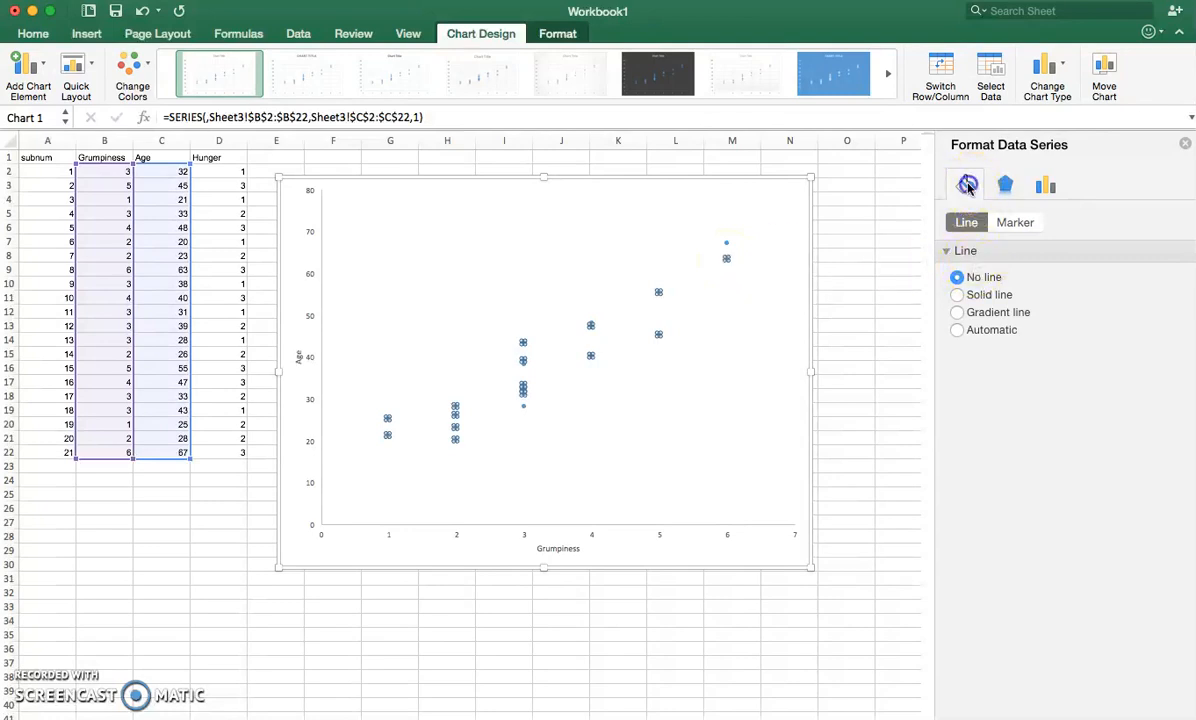
click(1016, 224)
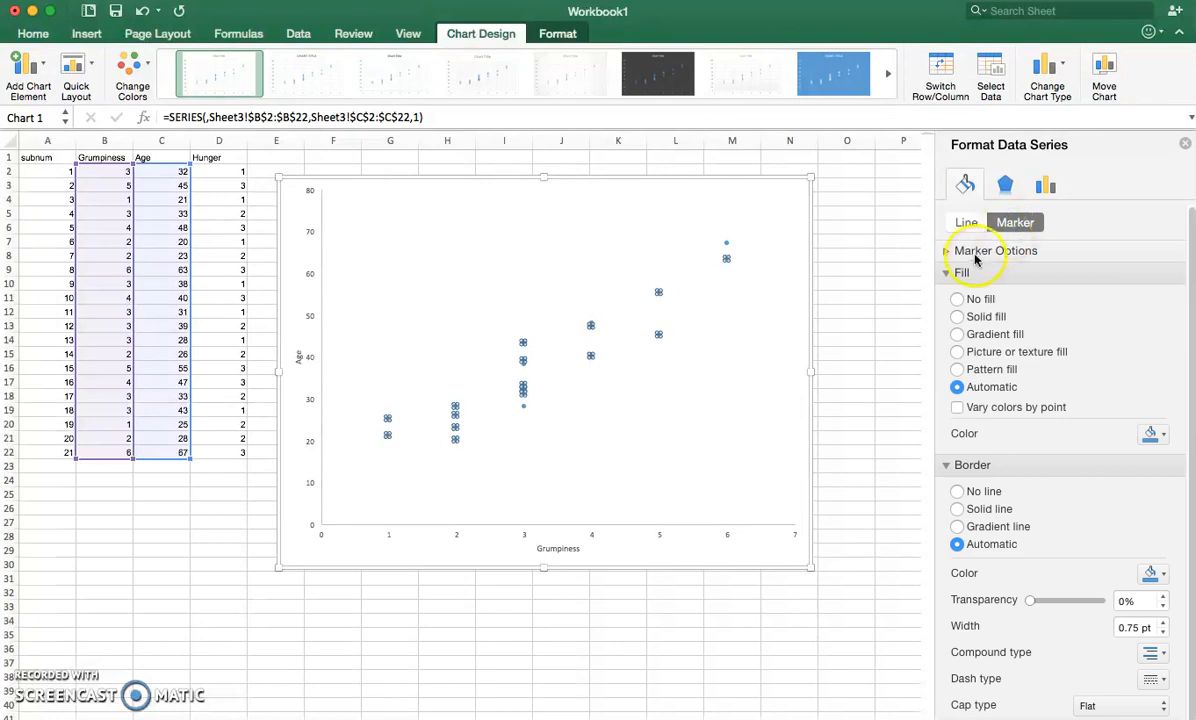
click(976, 256)
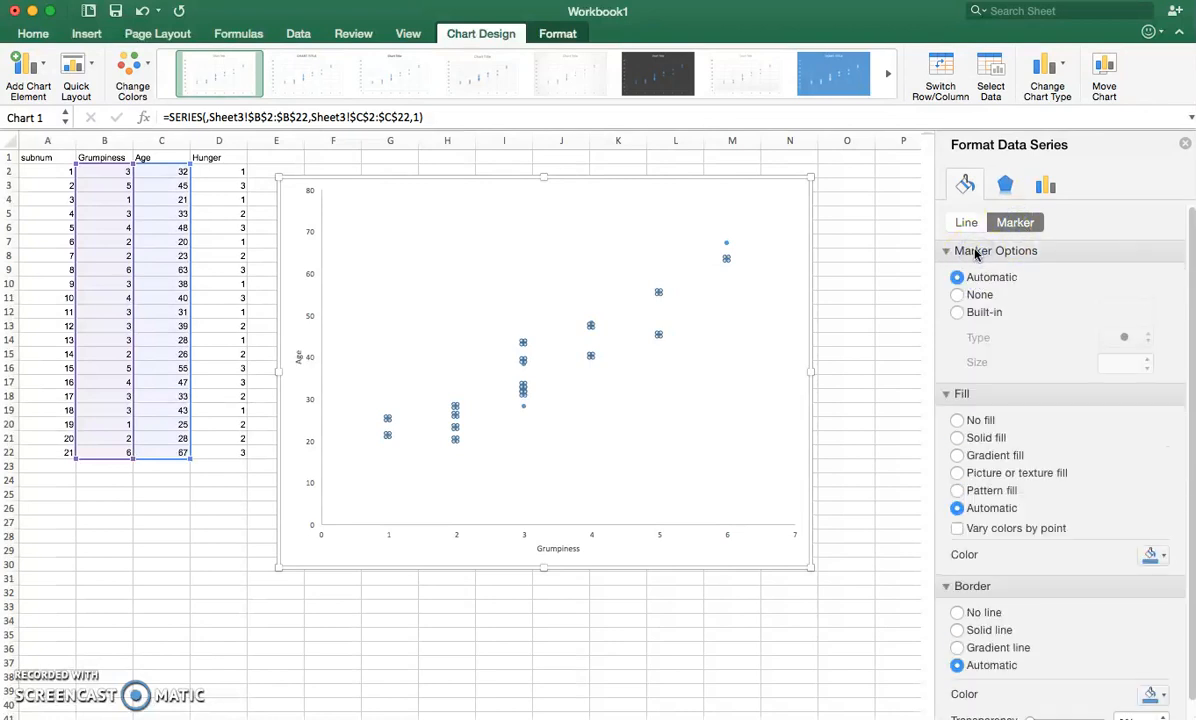
click(979, 252)
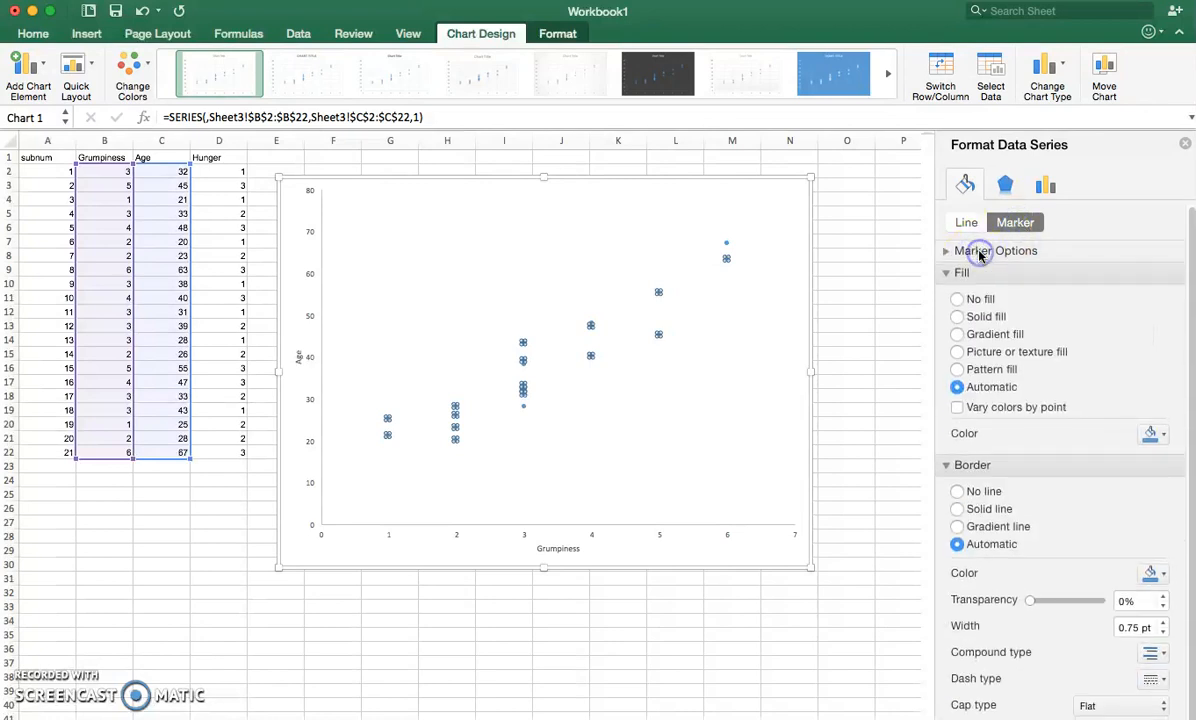
click(966, 318)
click(1150, 434)
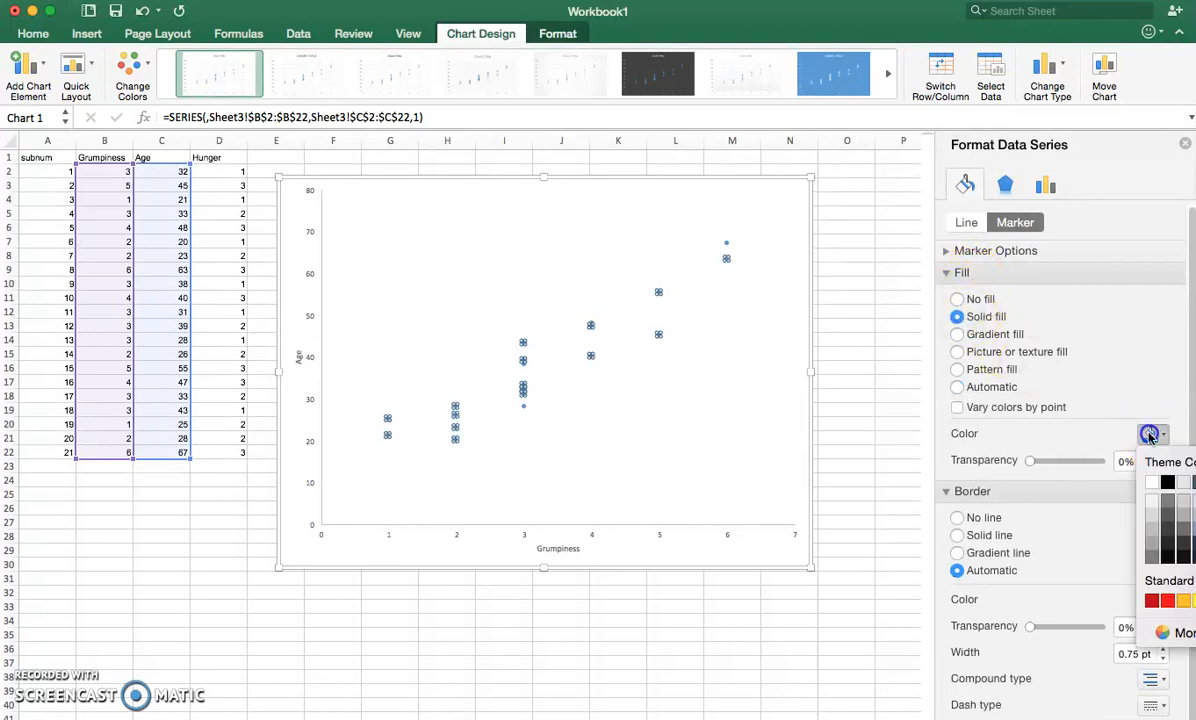
click(1167, 484)
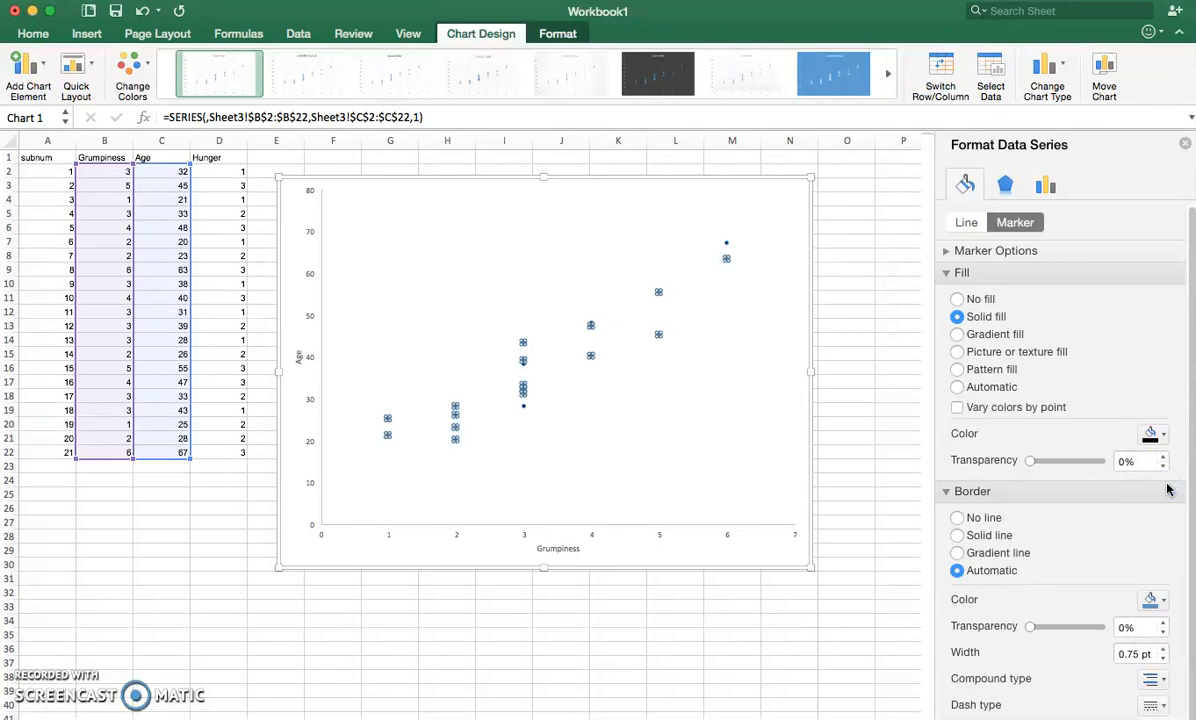
click(957, 536)
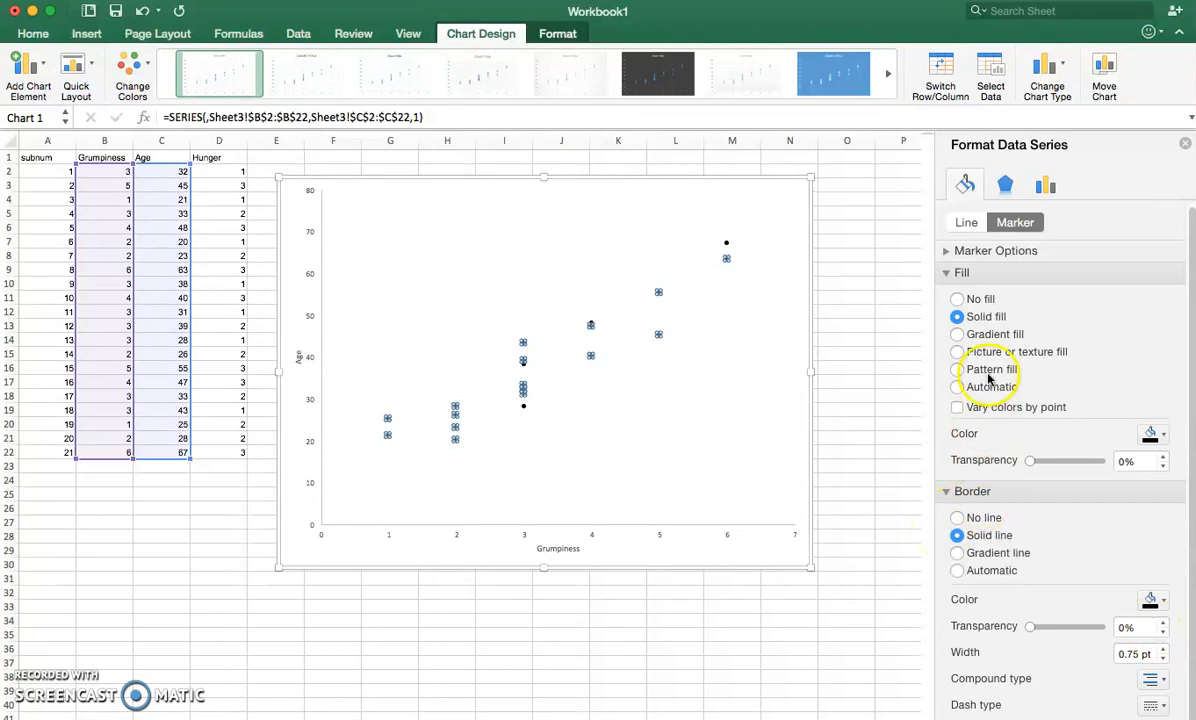
- Change the scatter series' markers to the built-in circle type with size 12
click(962, 273)
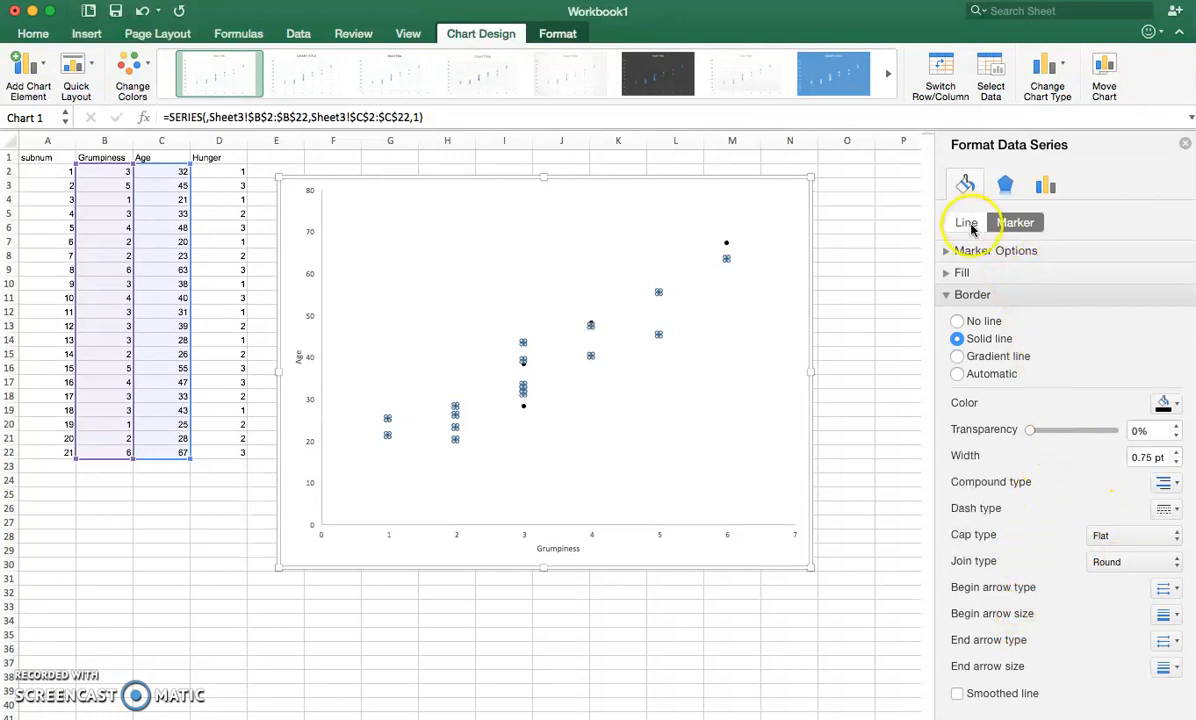
click(979, 256)
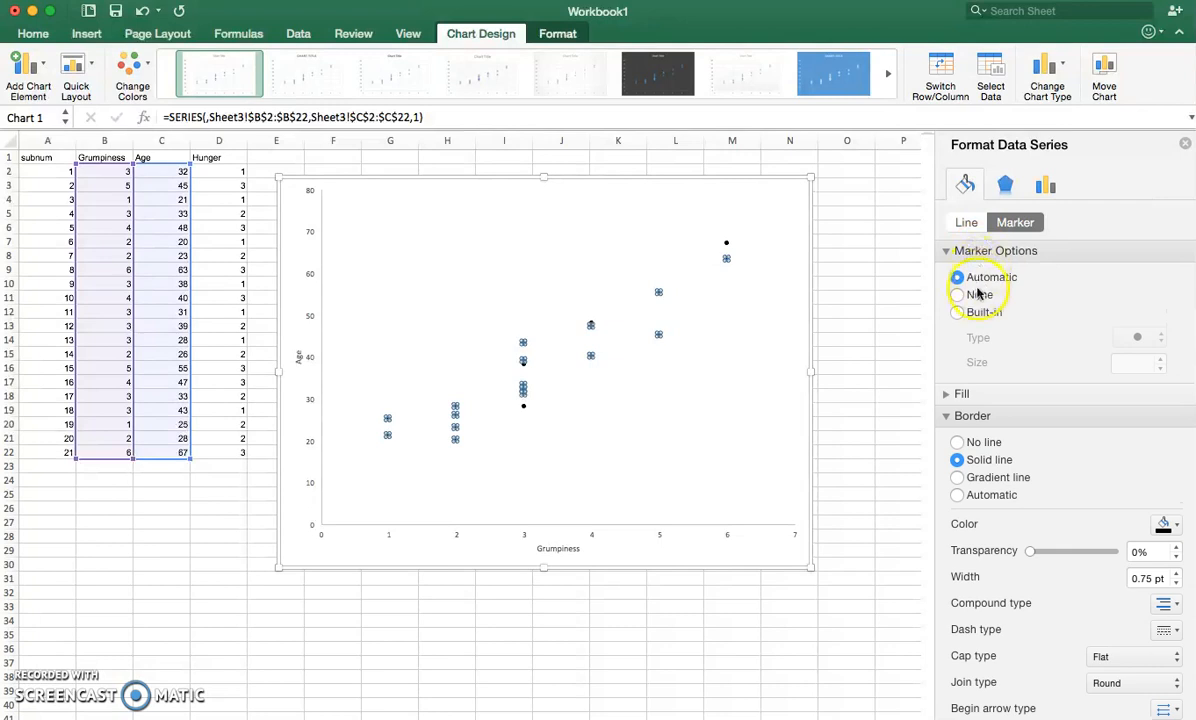
click(979, 313)
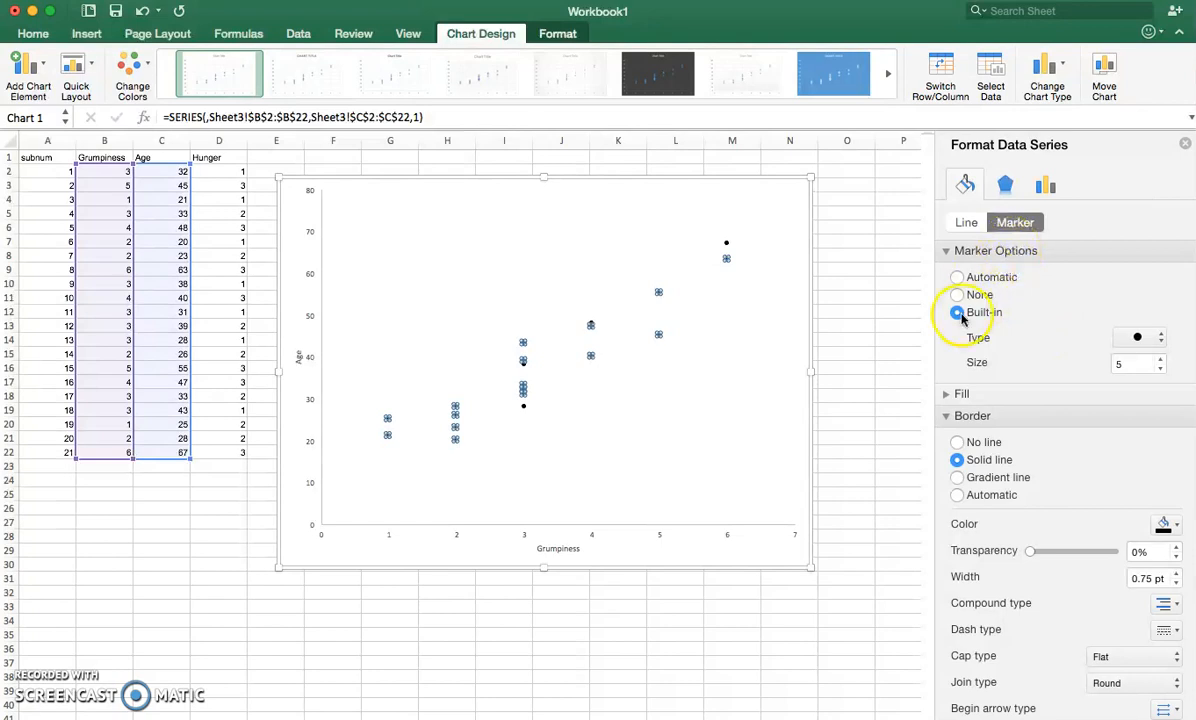
click(1161, 360)
click(1161, 360)
click(1161, 360)
click(1161, 360)
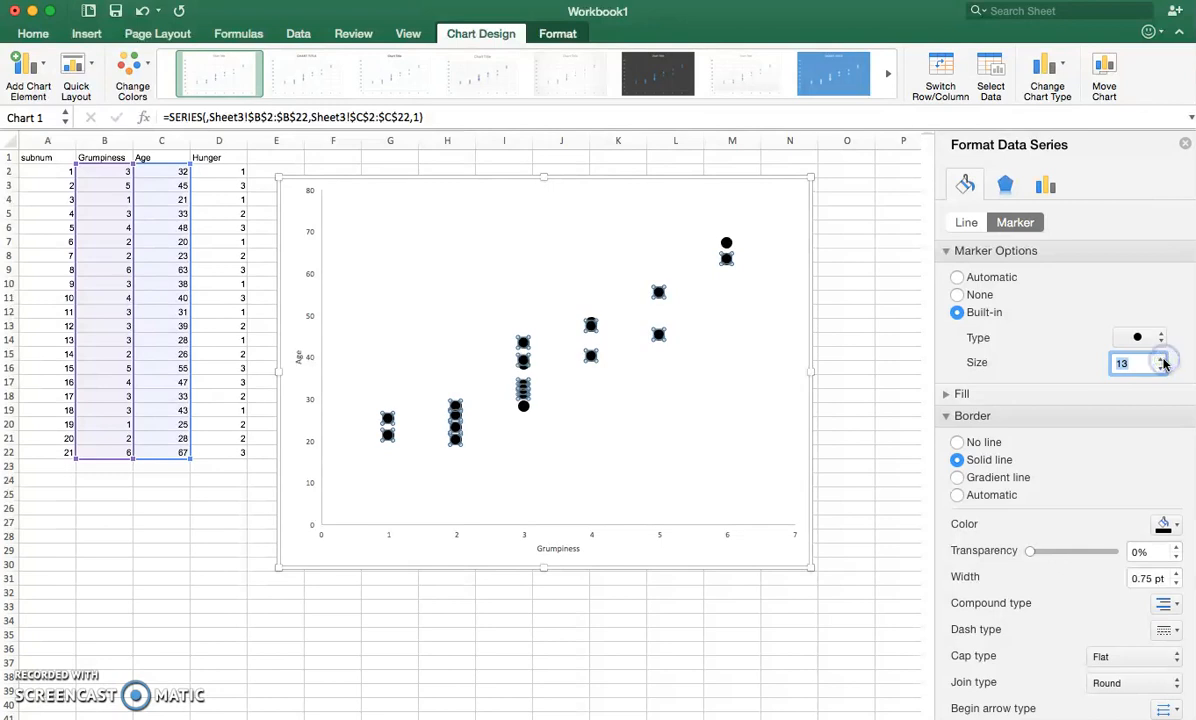
click(675, 392)
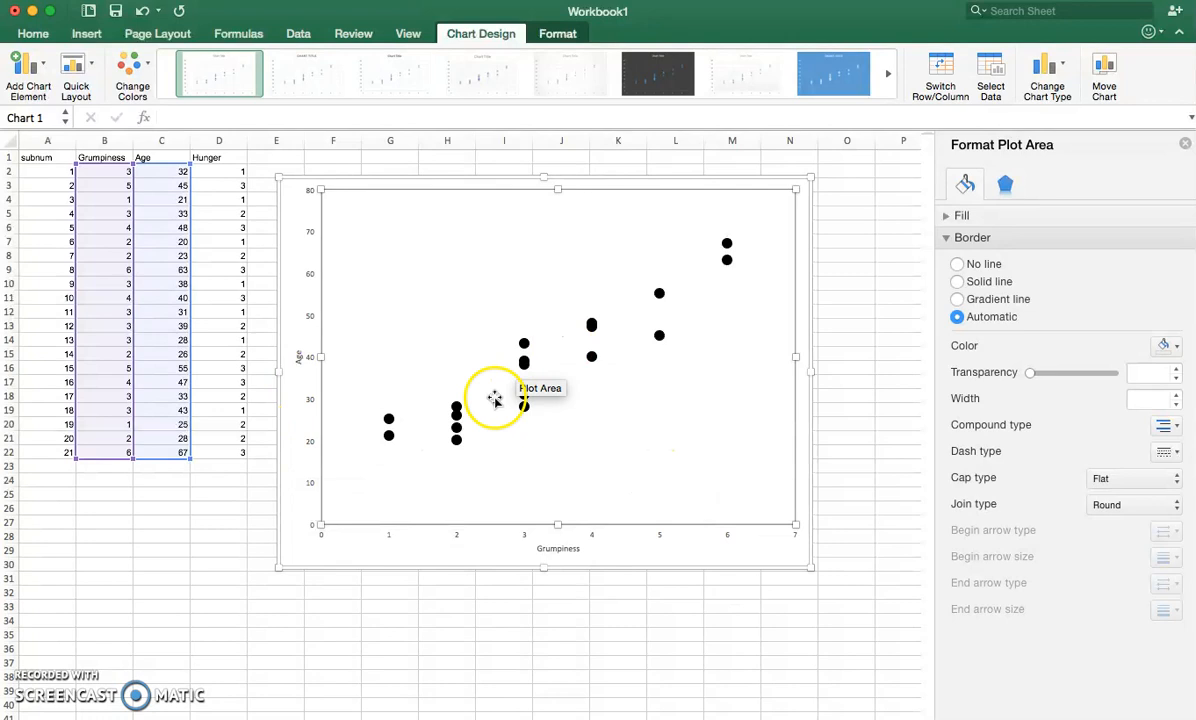
- Set the font size of the horizontal axis labels and the "Grumpiness" axis title to 14
click(594, 537)
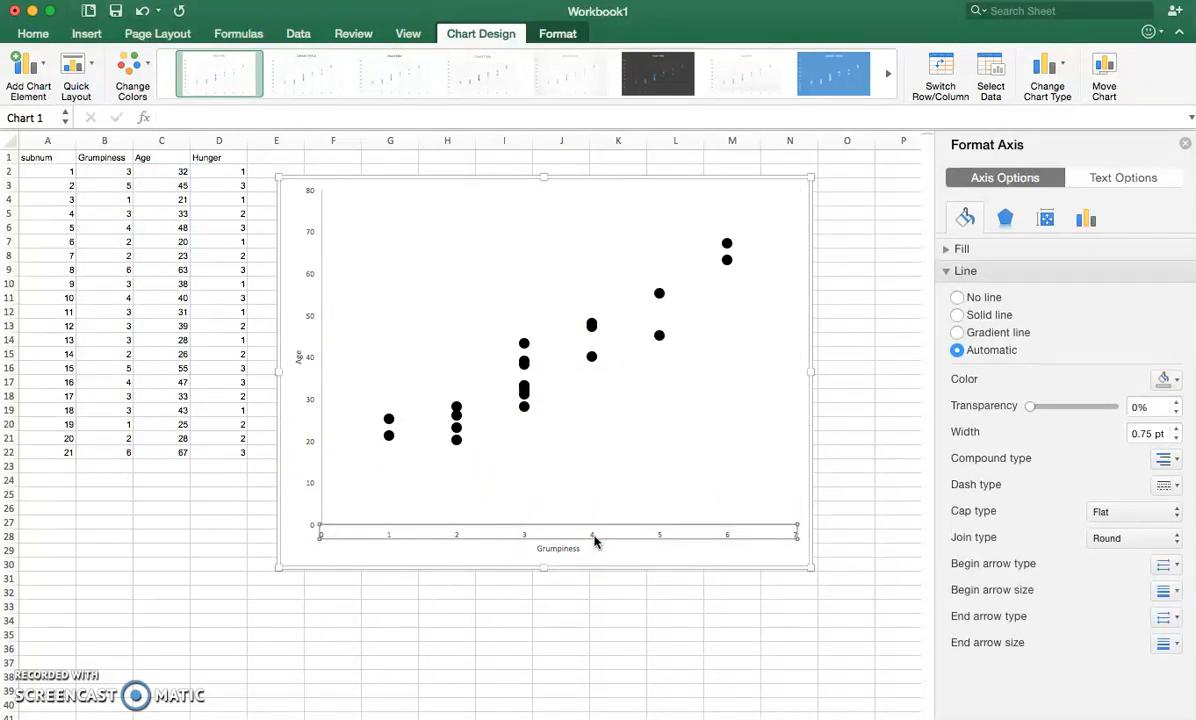
click(605, 538)
click(32, 38)
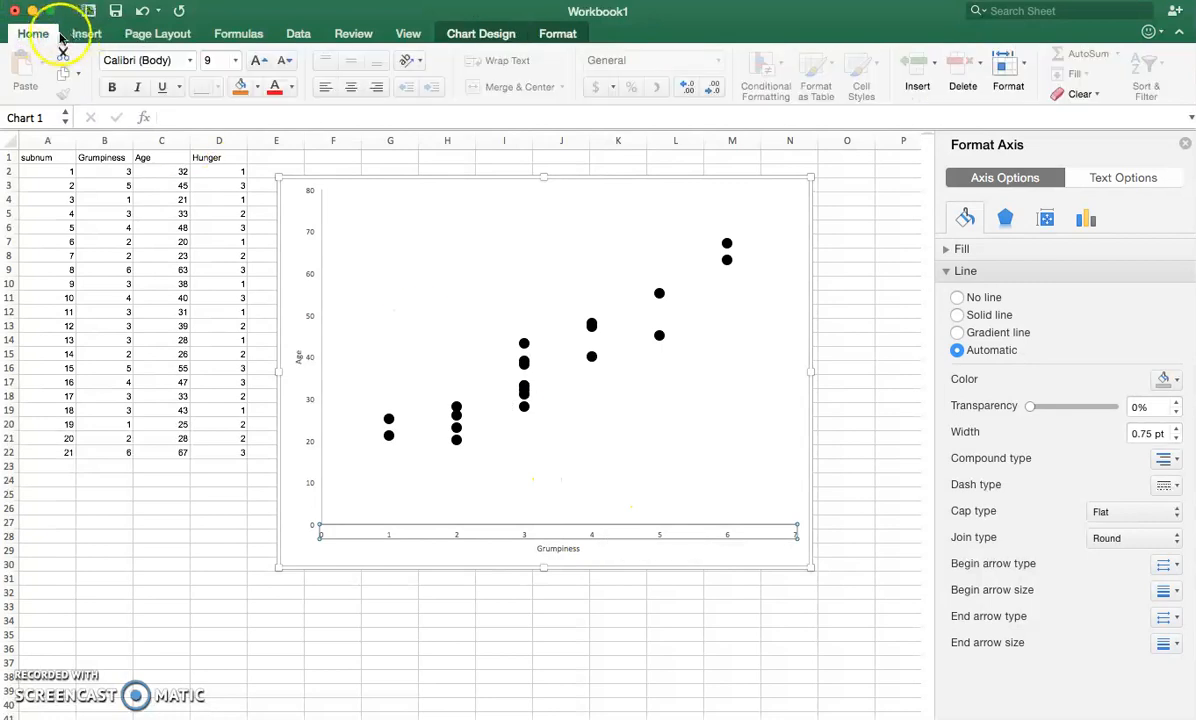
click(33, 37)
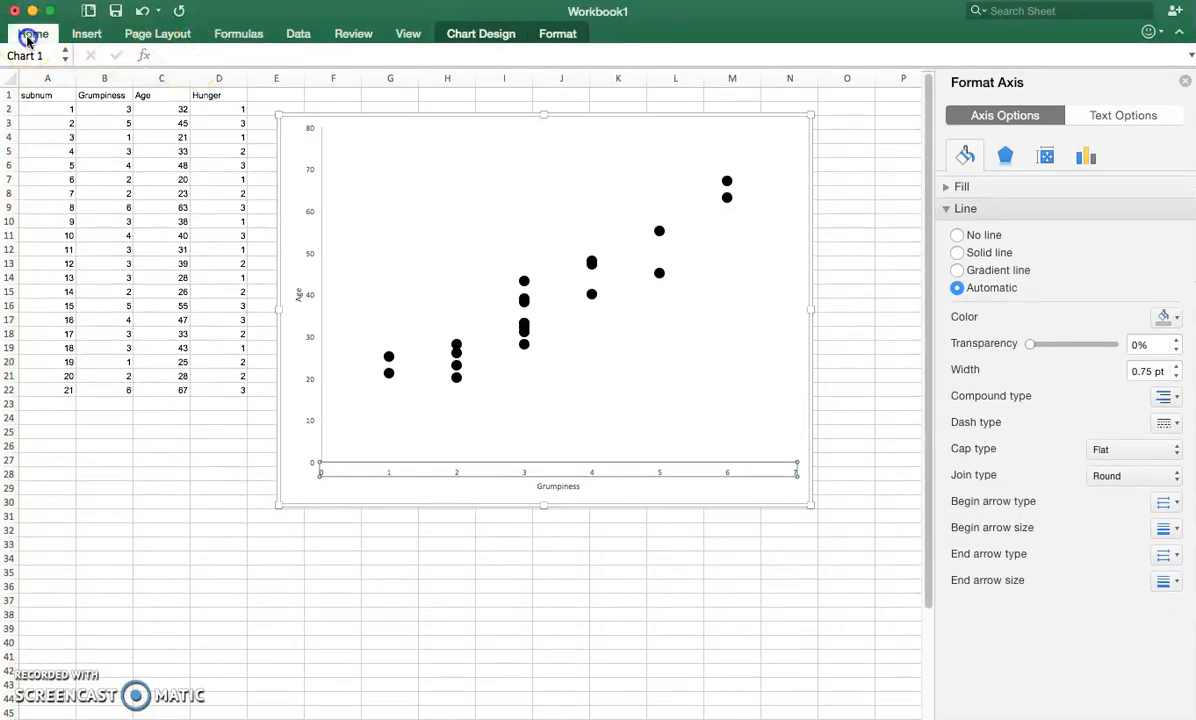
click(29, 37)
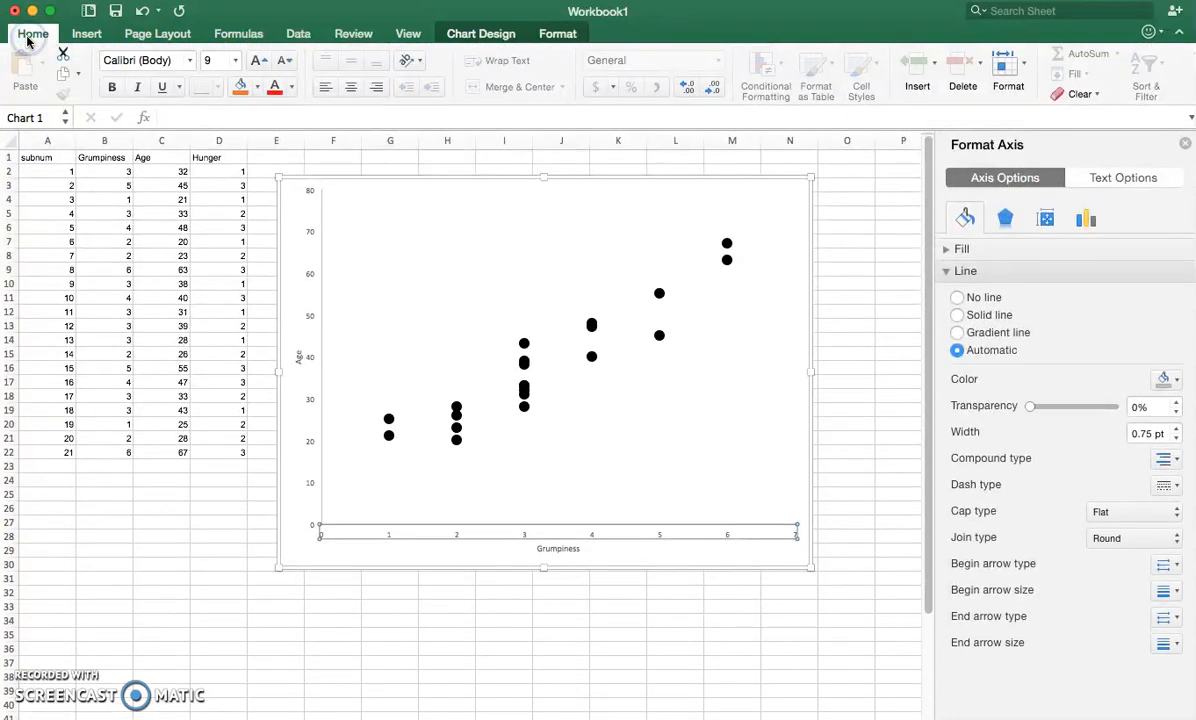
click(238, 62)
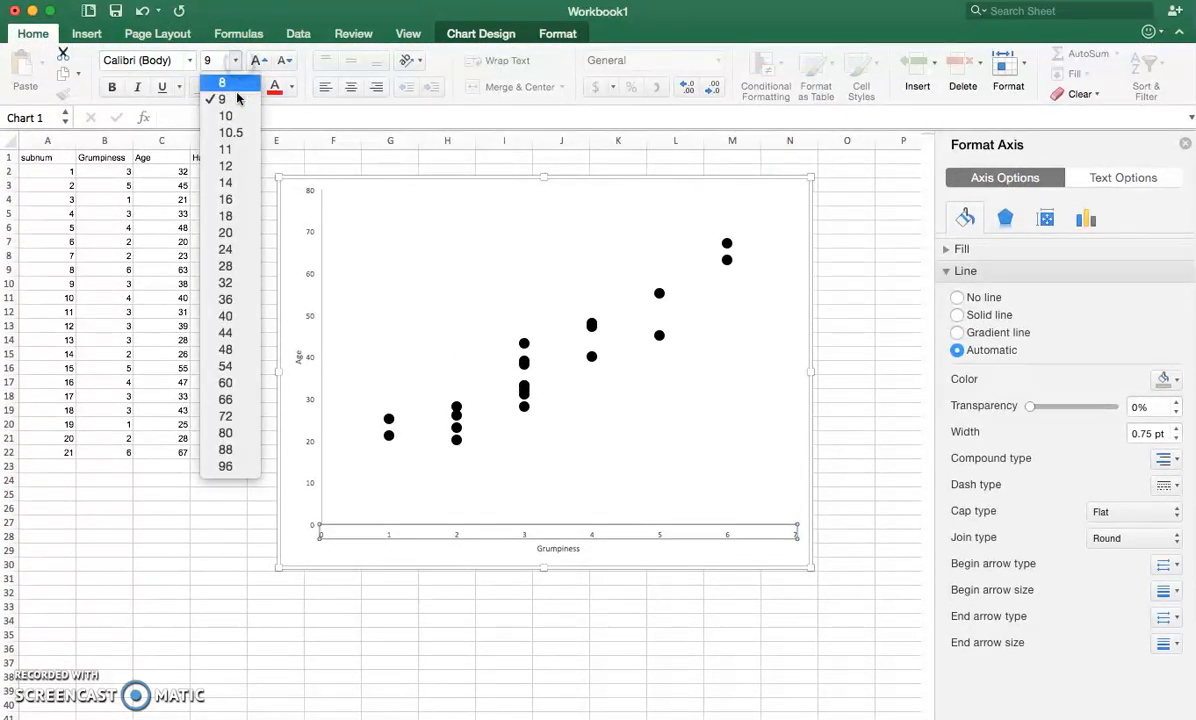
click(240, 181)
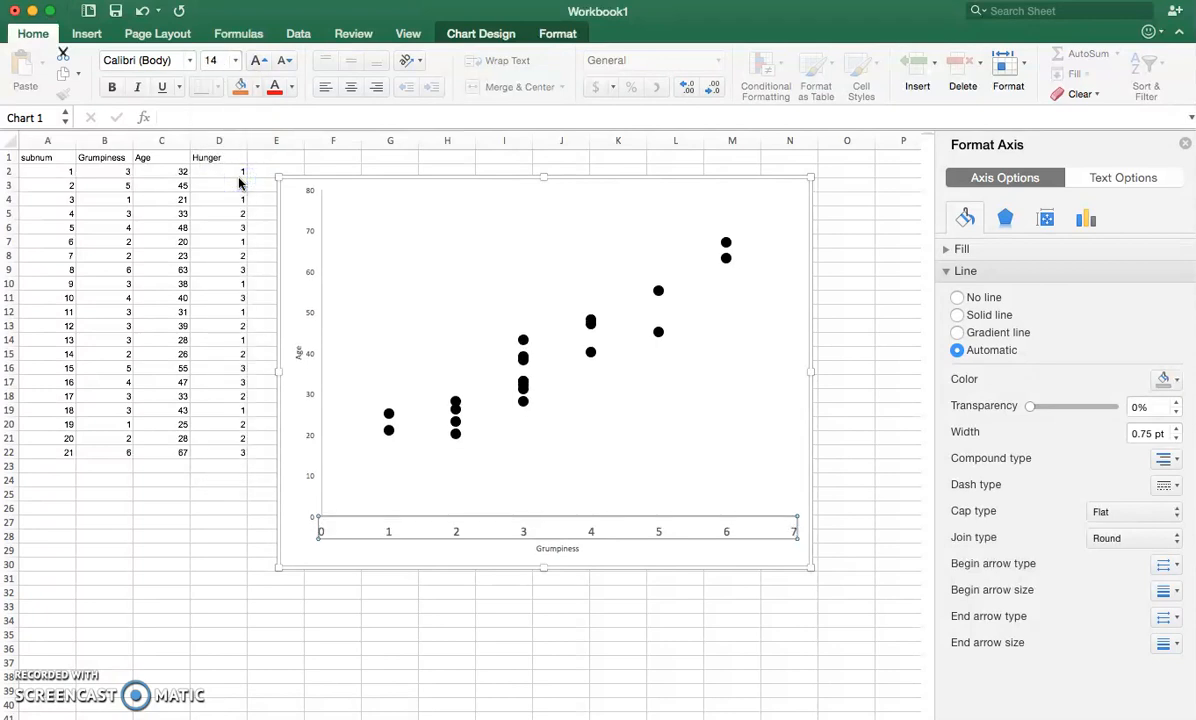
click(556, 548)
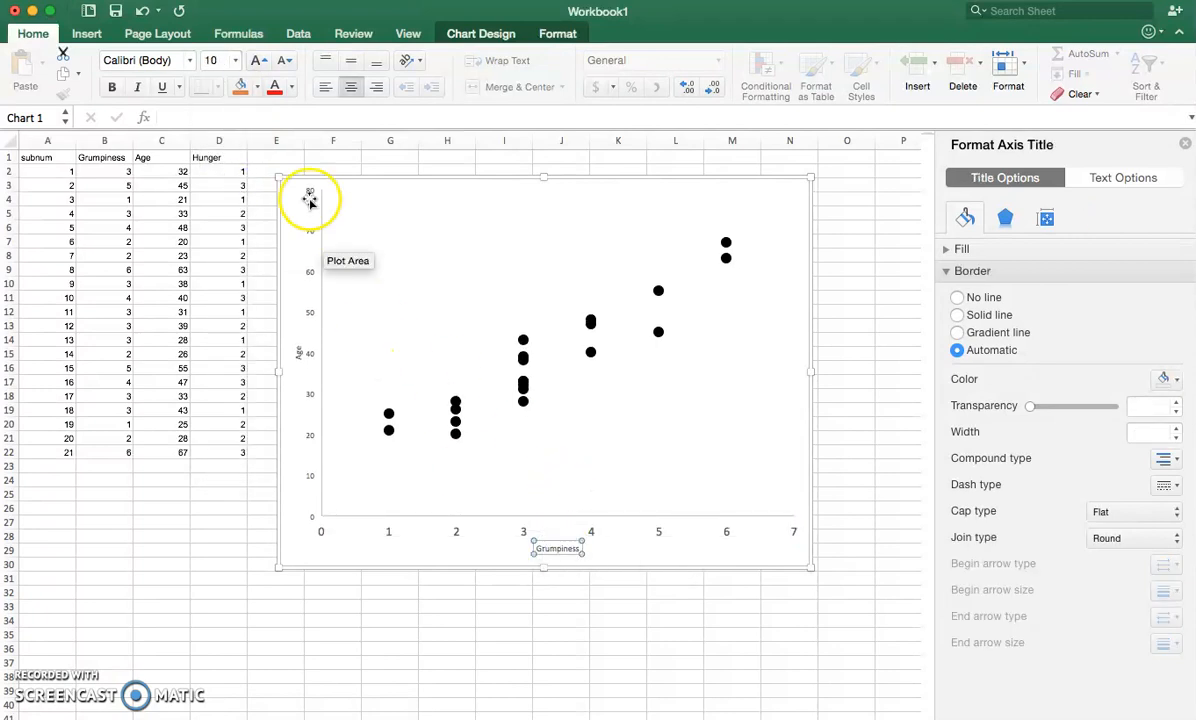
click(237, 62)
click(234, 170)
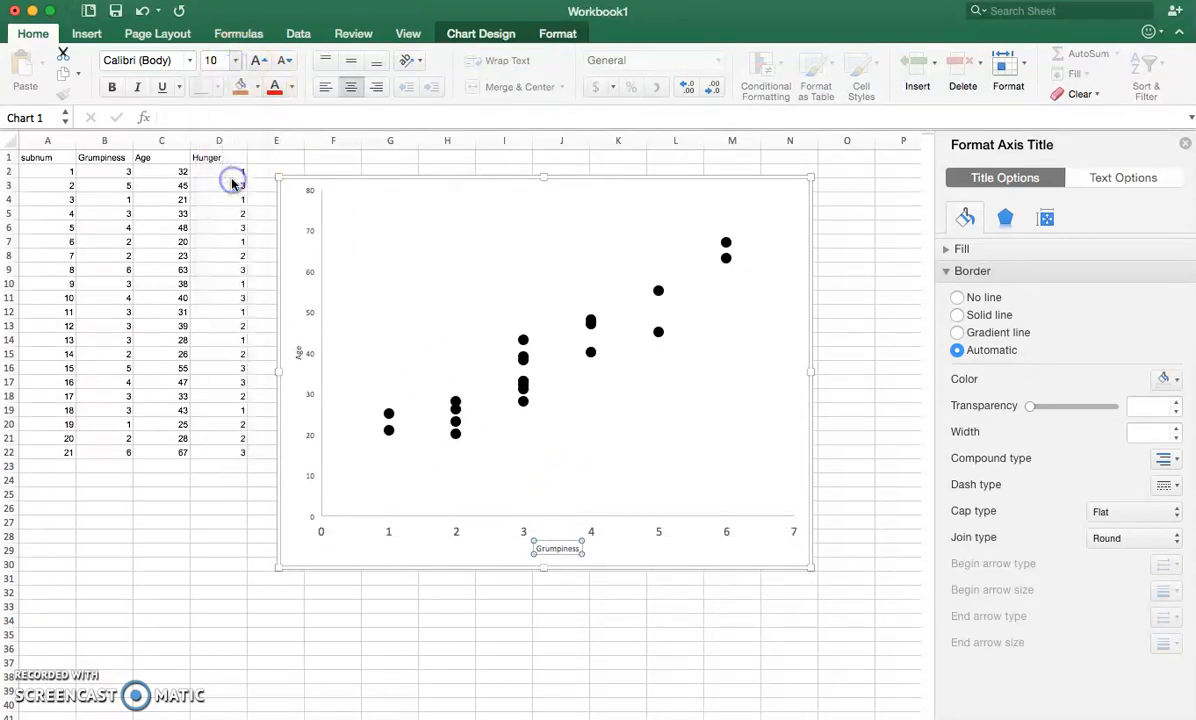
- Set the font size of the vertical axis labels and the "Age" axis title to 14
click(309, 395)
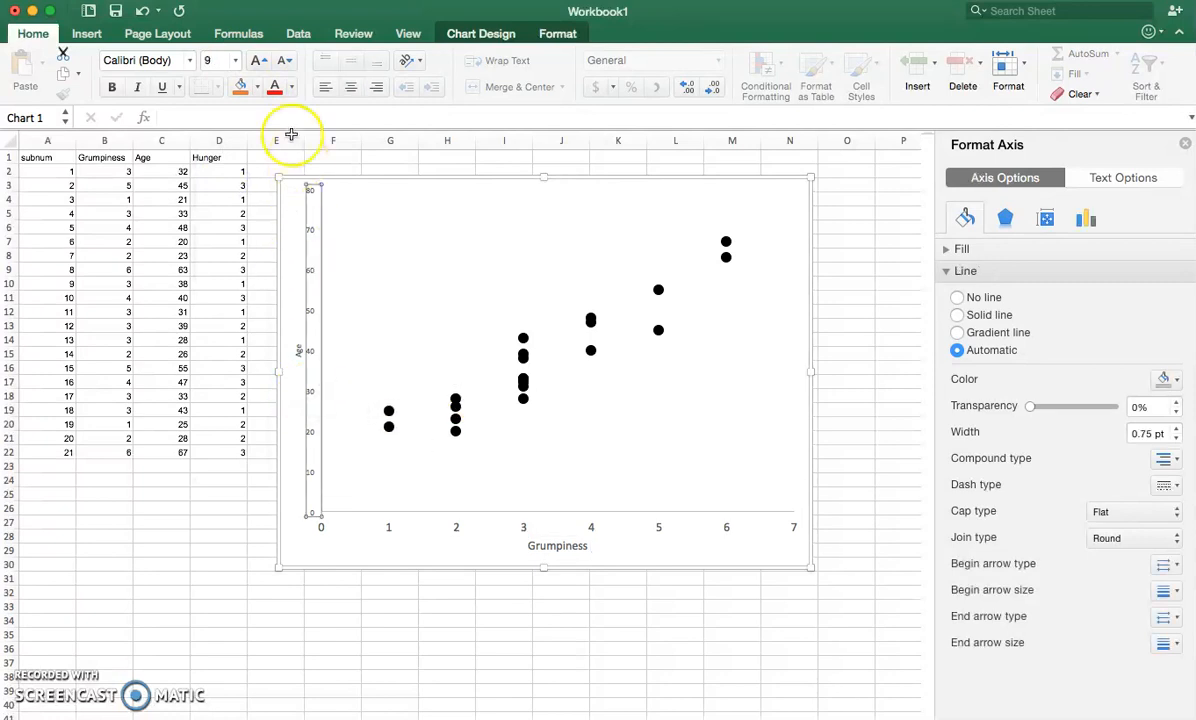
click(237, 61)
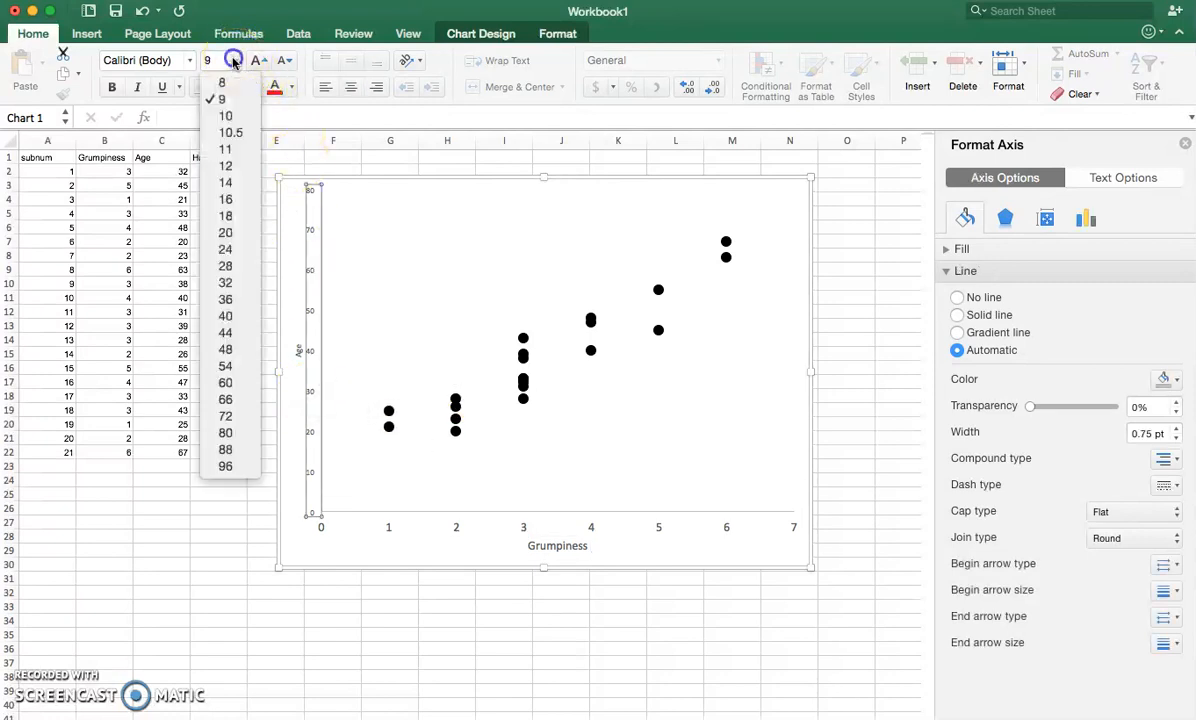
click(238, 181)
click(297, 348)
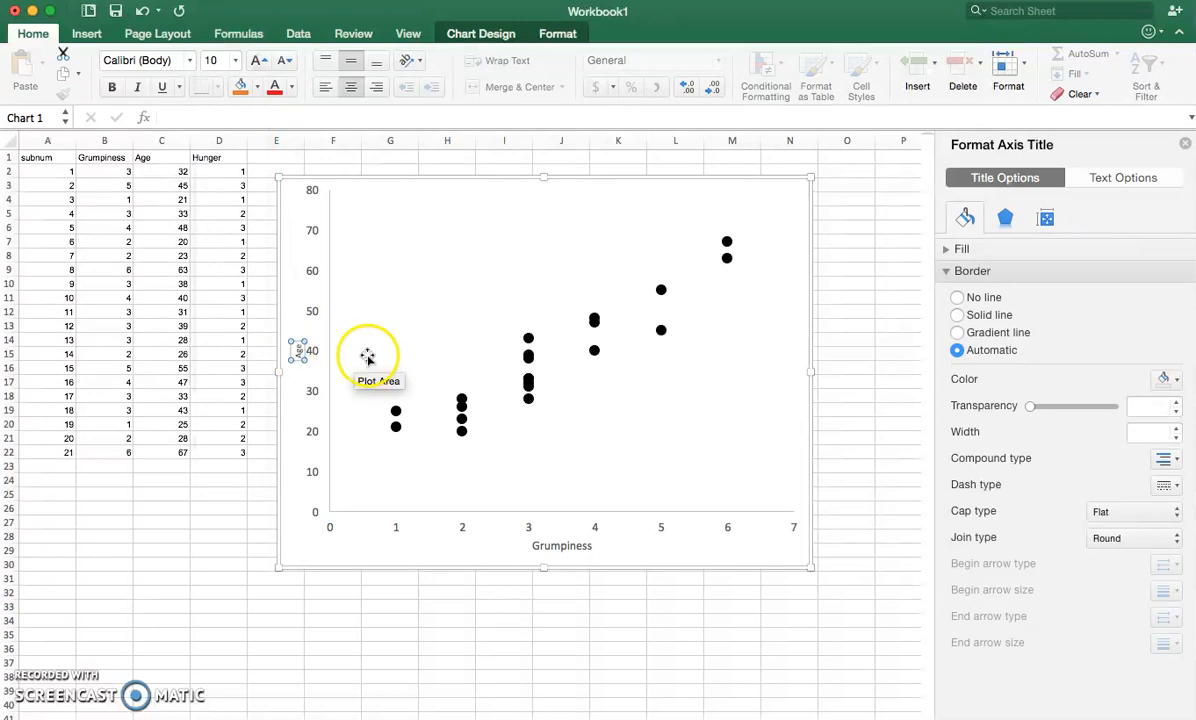
click(237, 61)
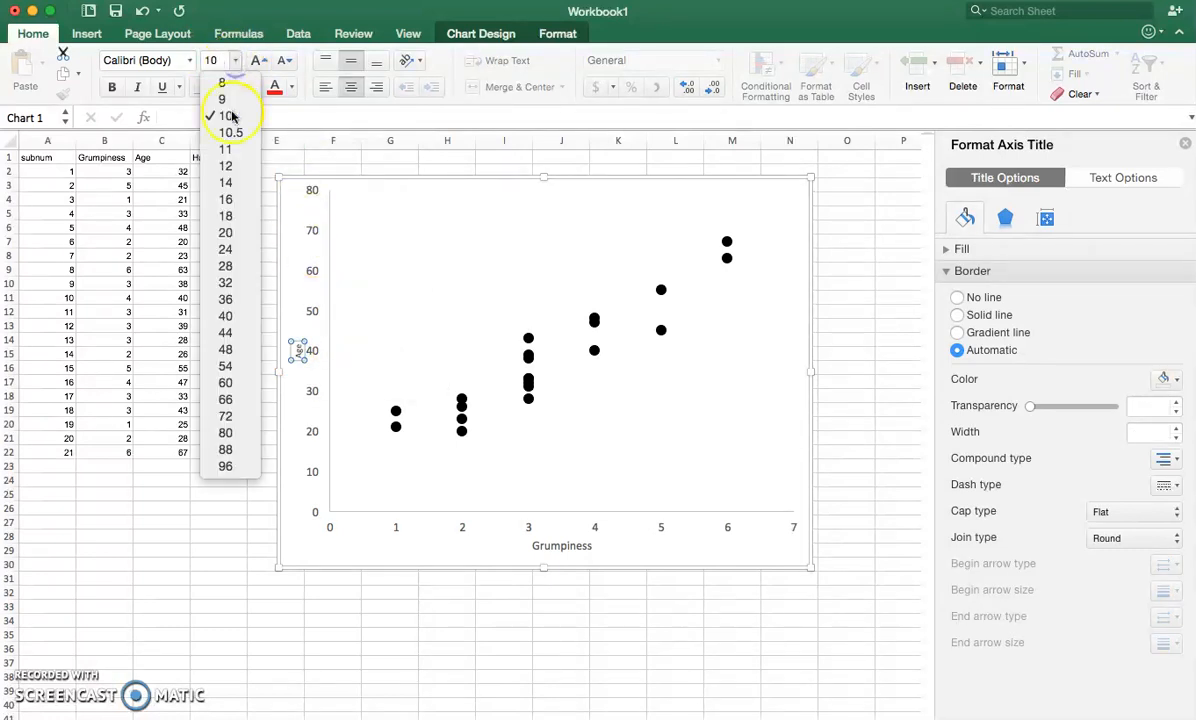
click(230, 180)
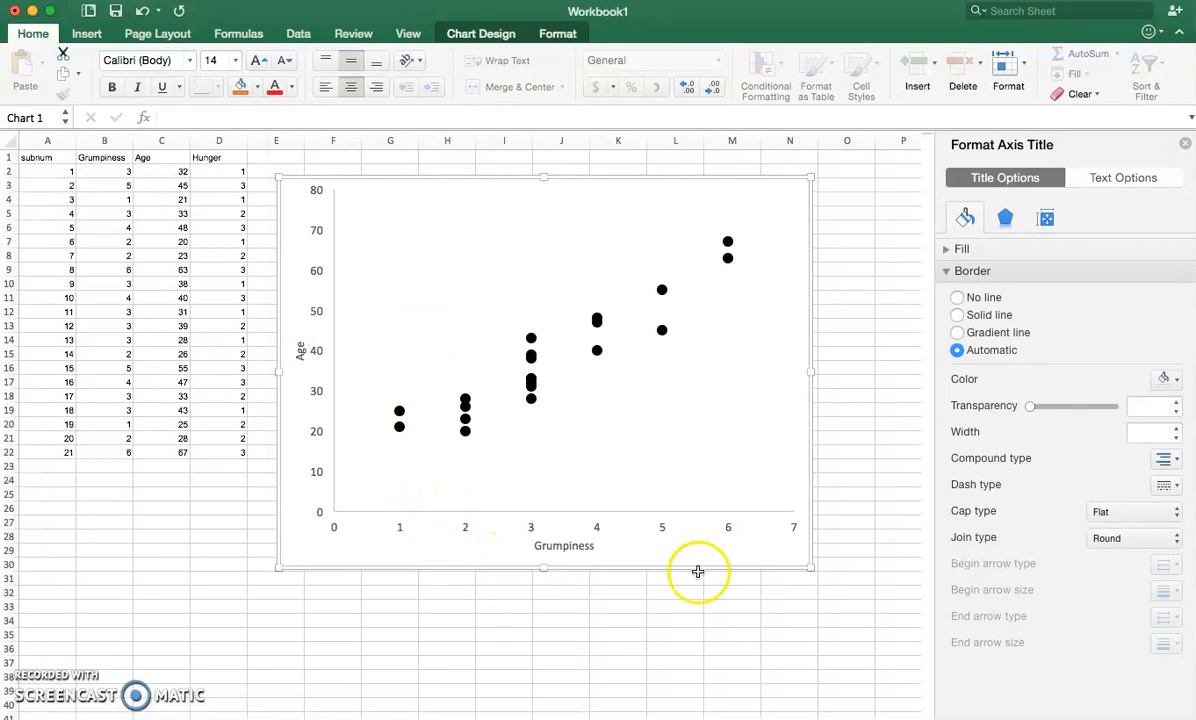
click(757, 561)
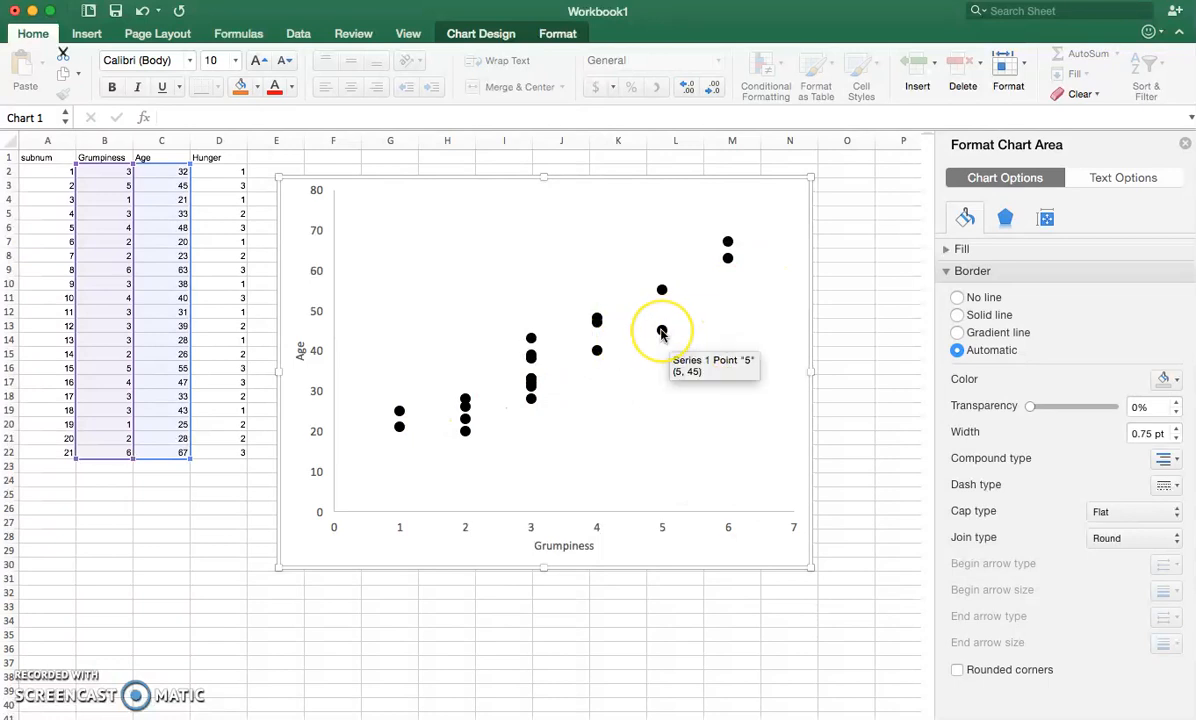
- Try adding data labels to the scatter points and undo the addition
right_click(661, 333)
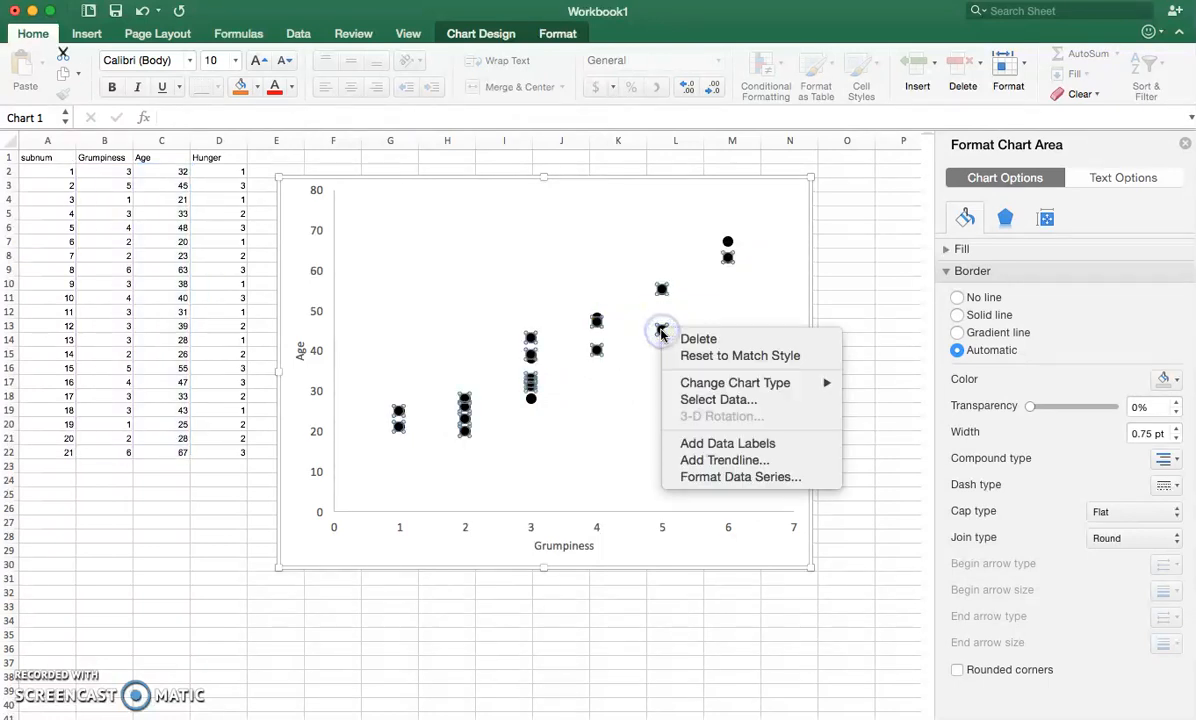
click(697, 447)
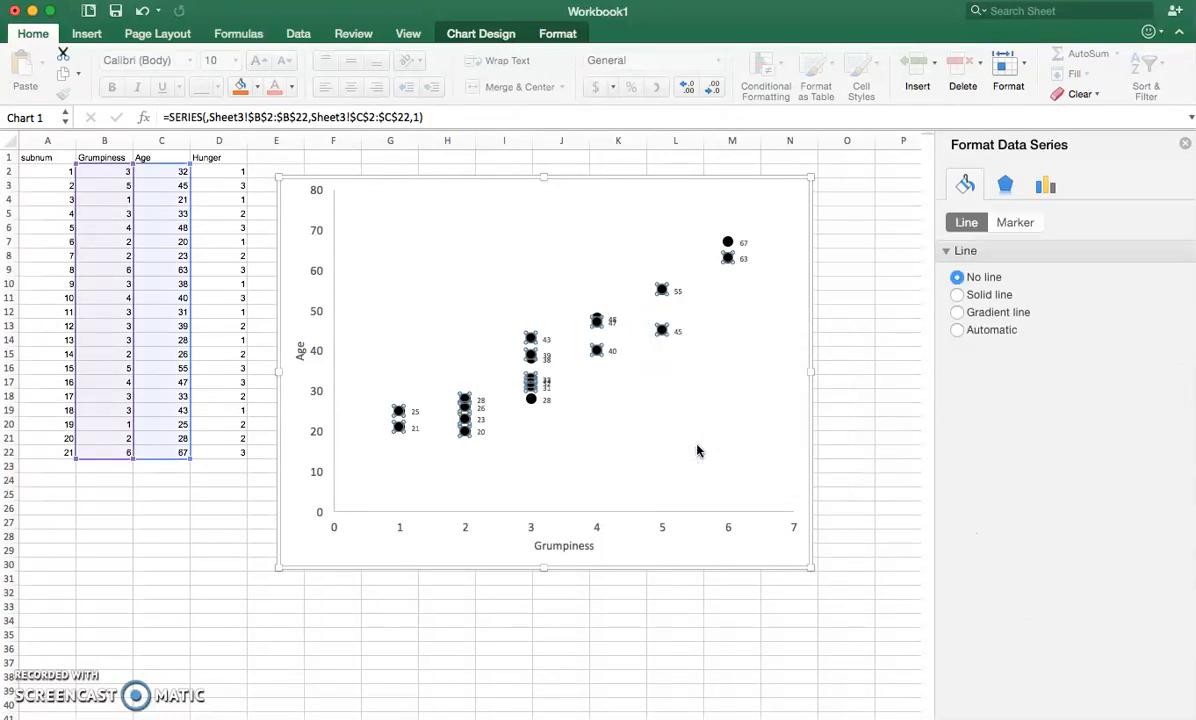
key(super+z)
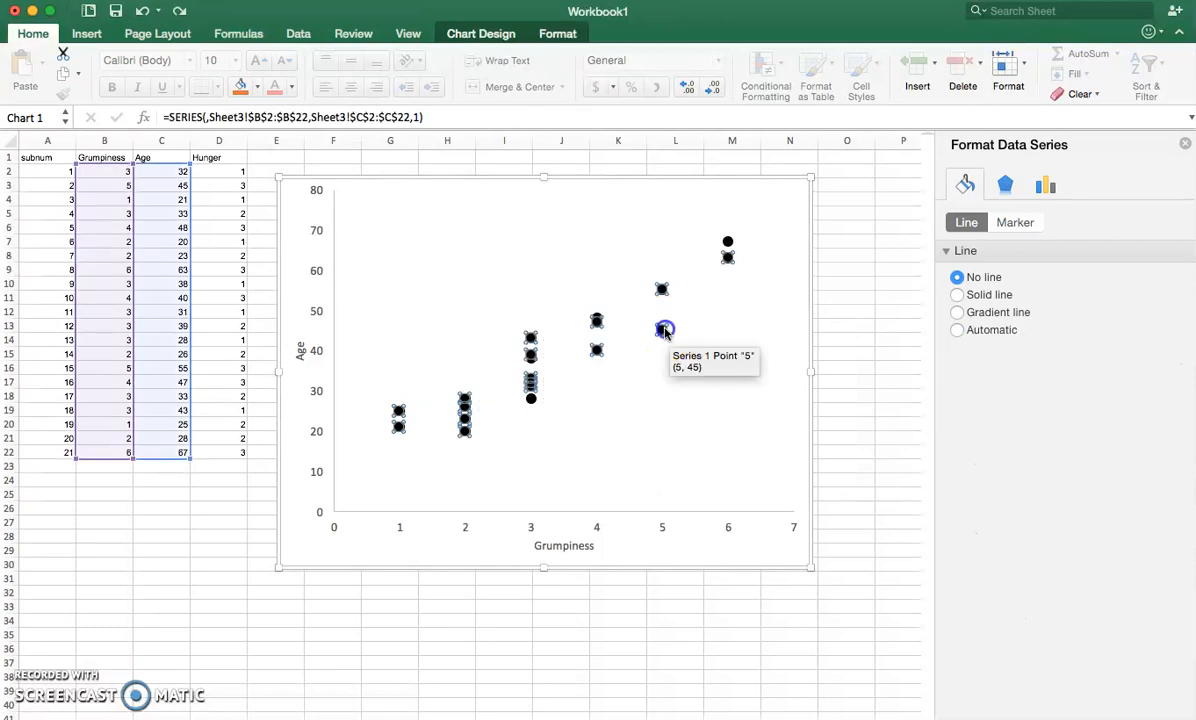
- Add a linear trendline to the scatter series and format it as a black solid line with a solid dash type
right_click(664, 331)
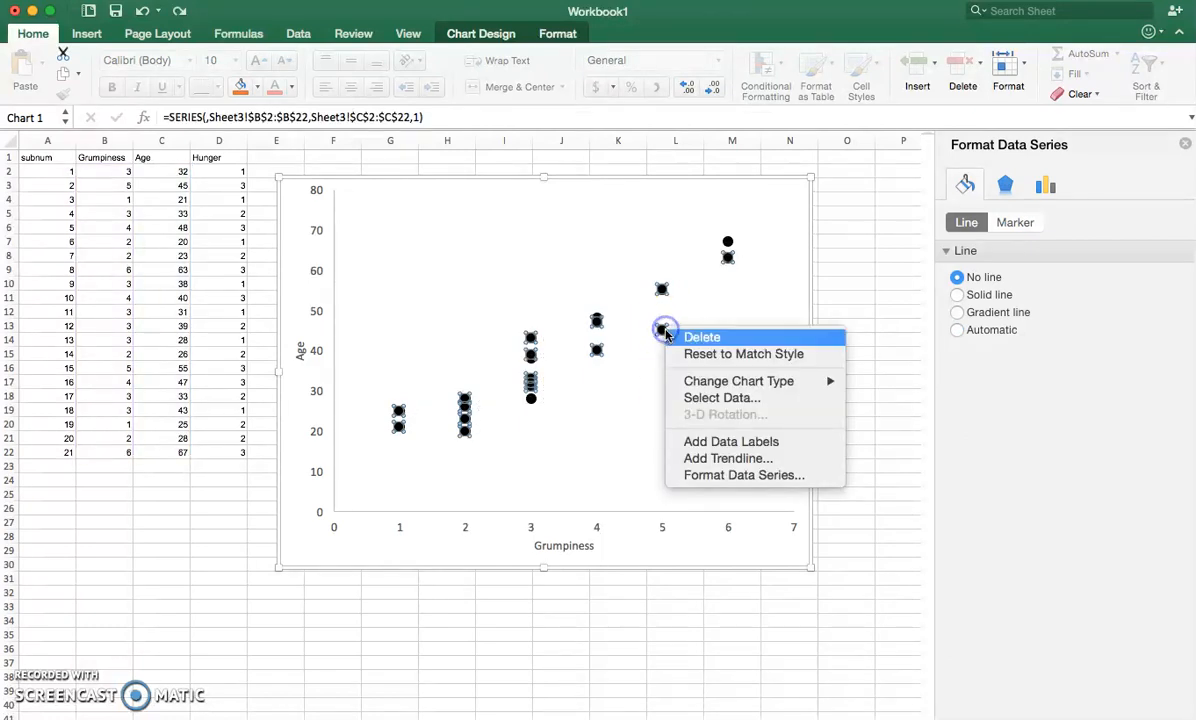
click(739, 460)
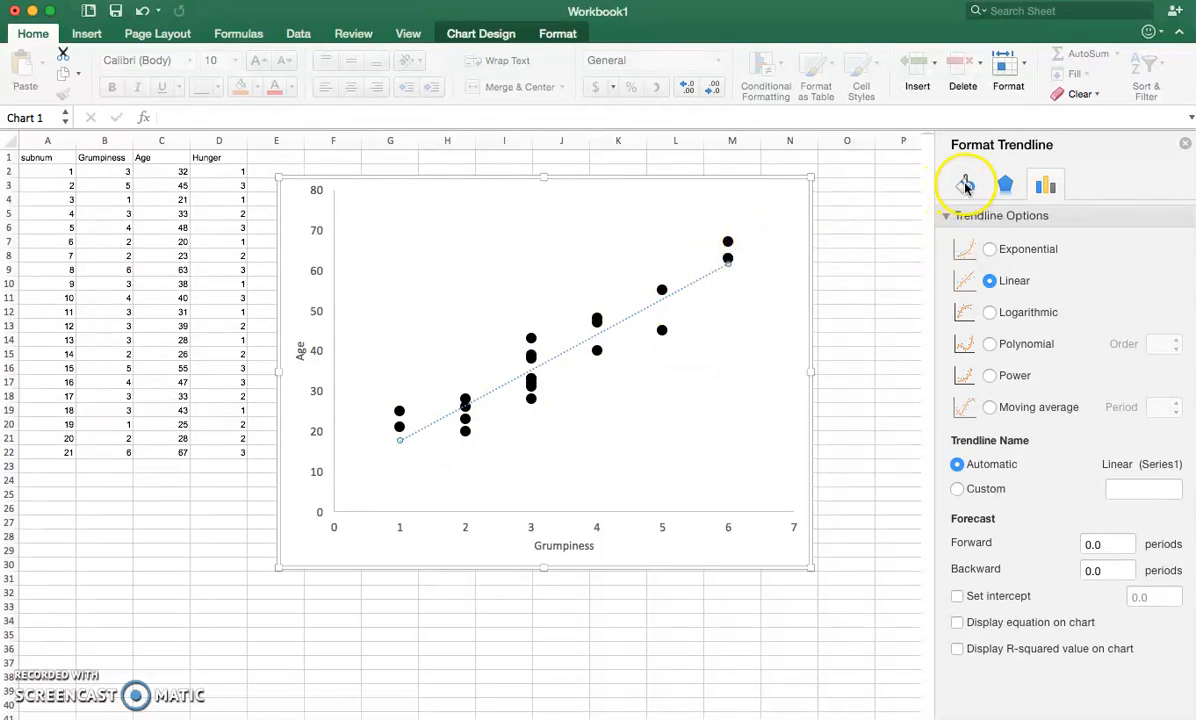
click(966, 185)
click(997, 262)
click(1168, 325)
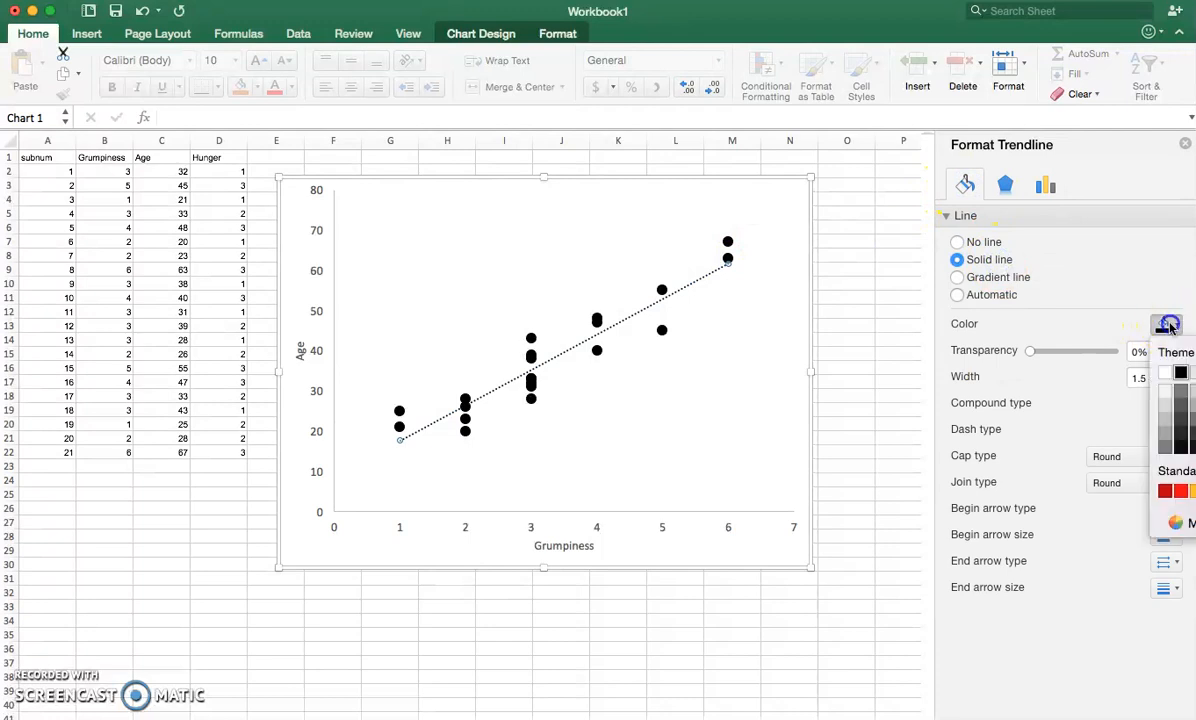
click(1180, 372)
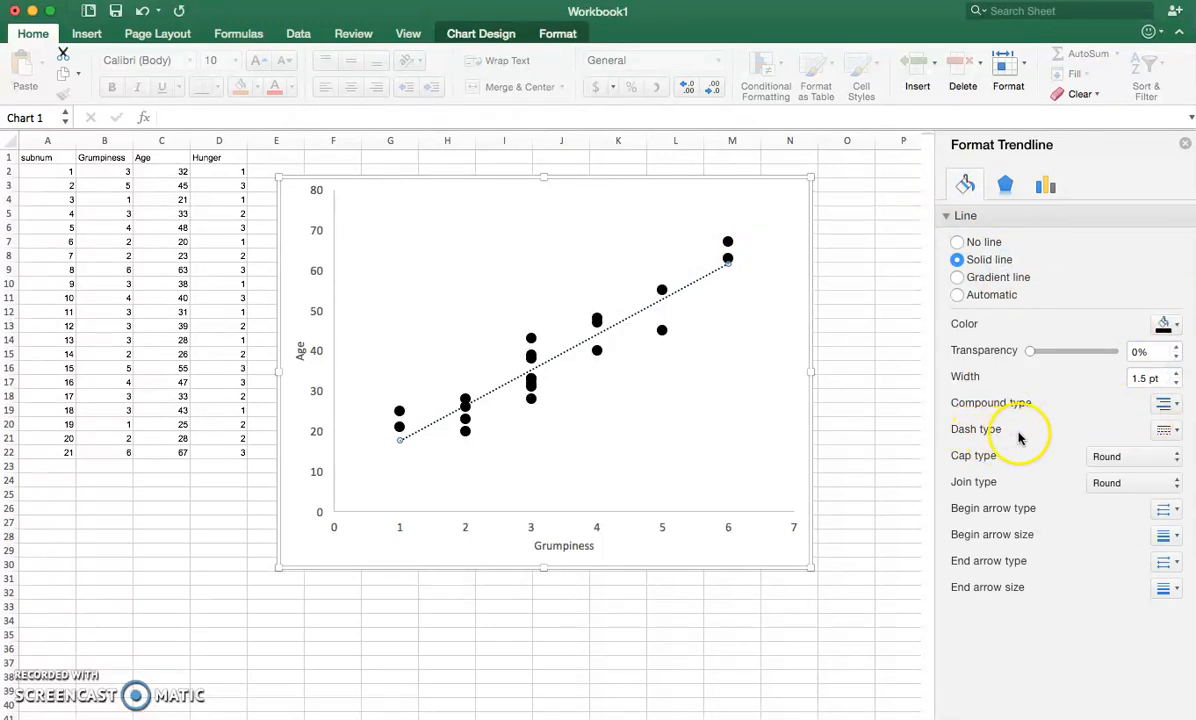
click(1165, 429)
click(1172, 456)
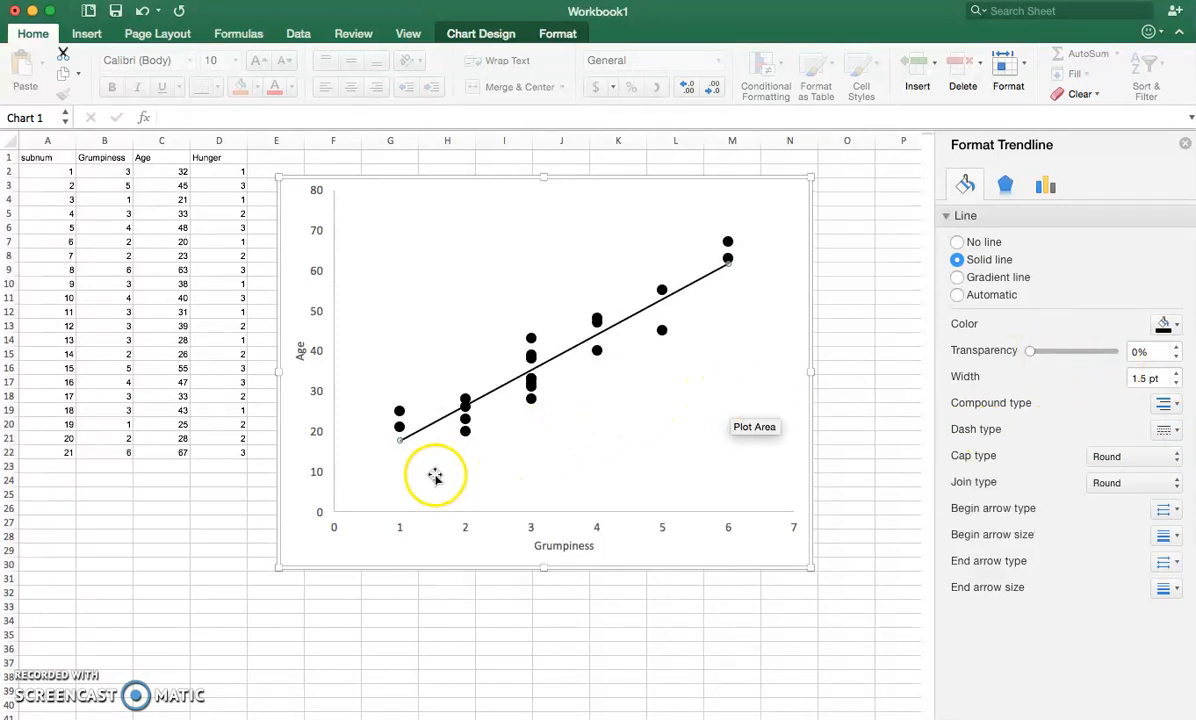
click(442, 554)
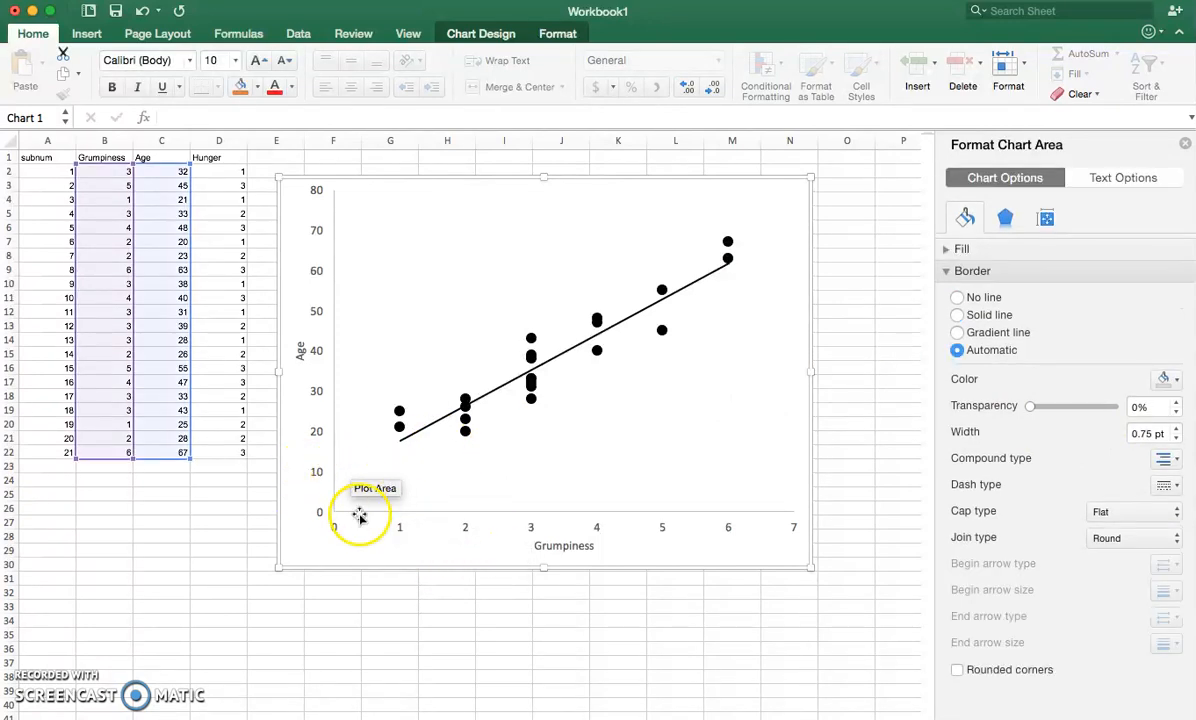